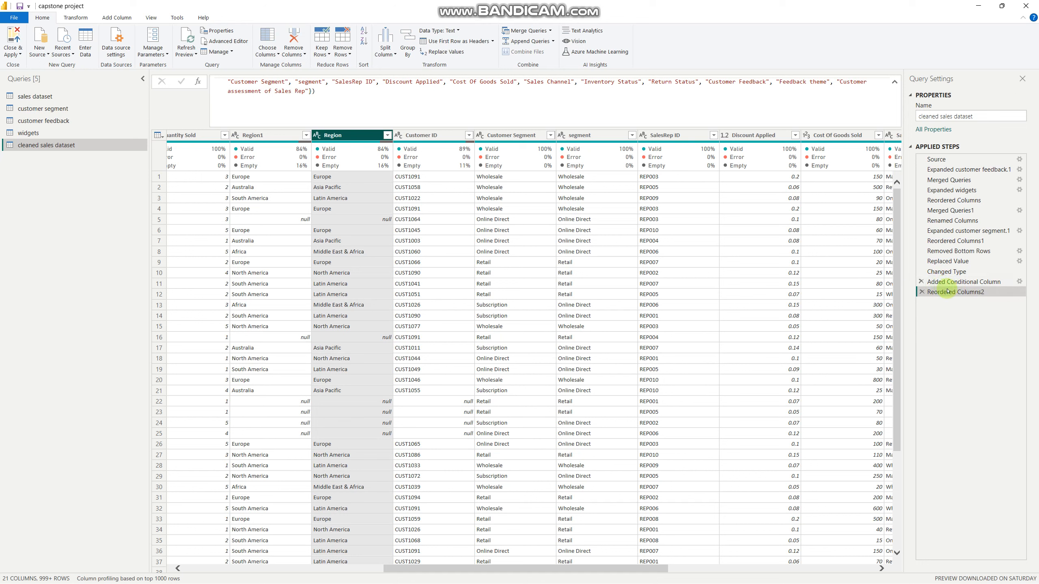
Move the Region1 column directly after the Region column, and select the Return Status column
{"action": "left_click_drag", "start_coordinate": [247, 133], "coordinate": [397, 137]}
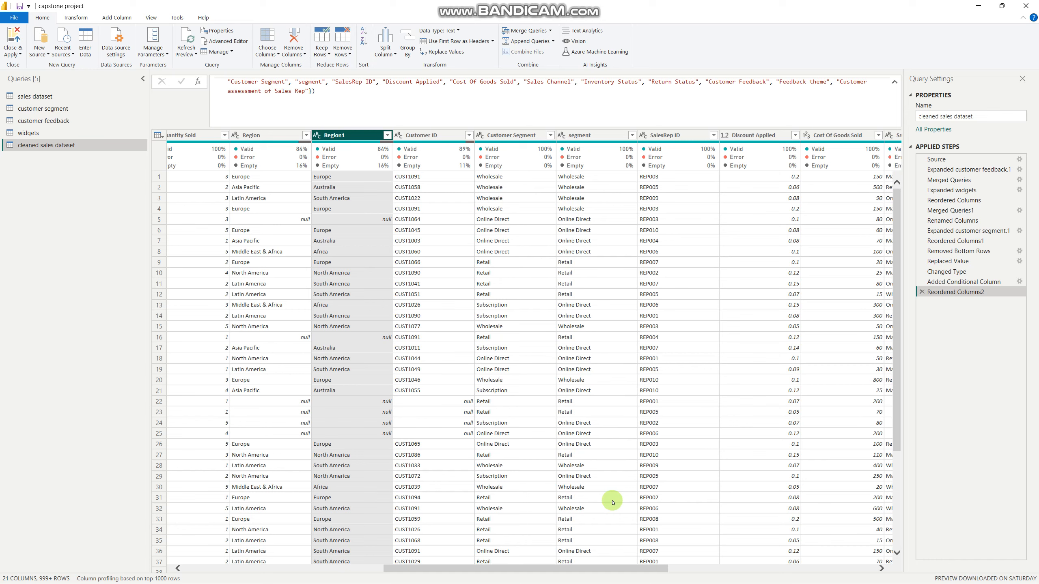
{"action": "left_click_drag", "start_coordinate": [645, 570], "coordinate": [784, 568]}
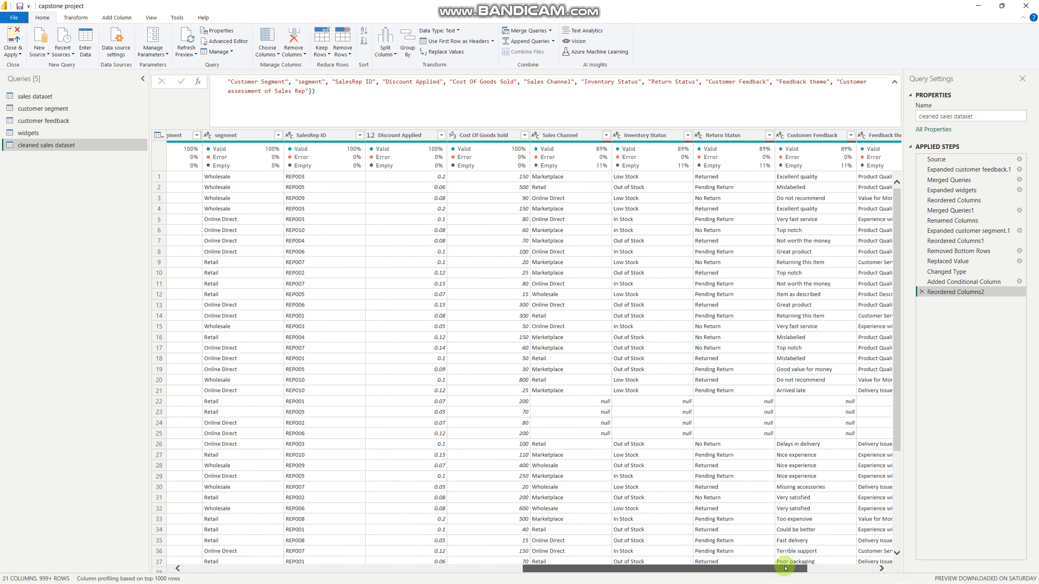
{"action": "left_click", "coordinate": [724, 135]}
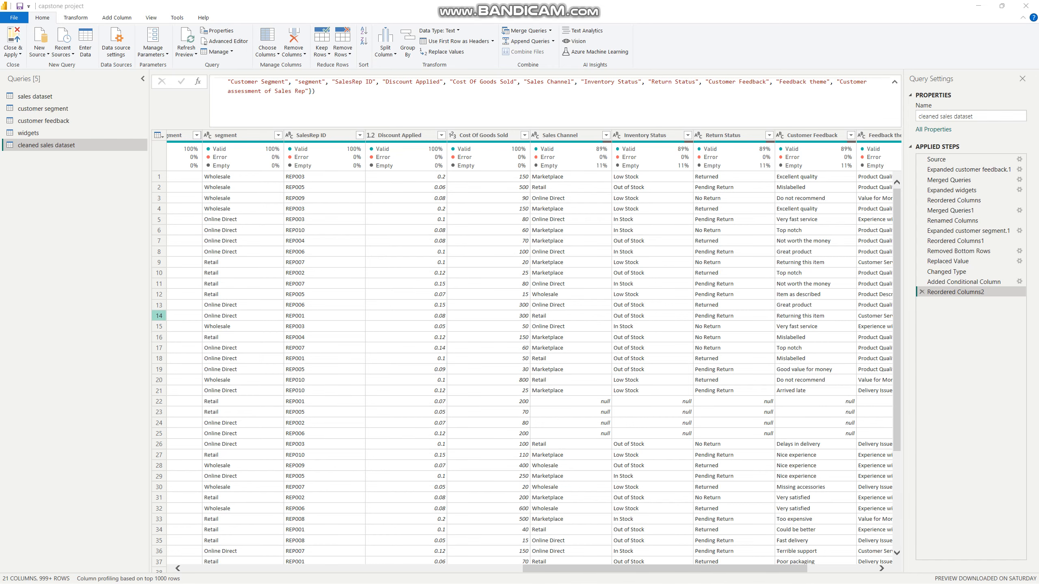
Switch to the capstone project PDF in the browser and read through its sections up to Section 9, Analysis of Return Status
{"action": "left_click_drag", "start_coordinate": [0, 4], "coordinate": [500, 138]}
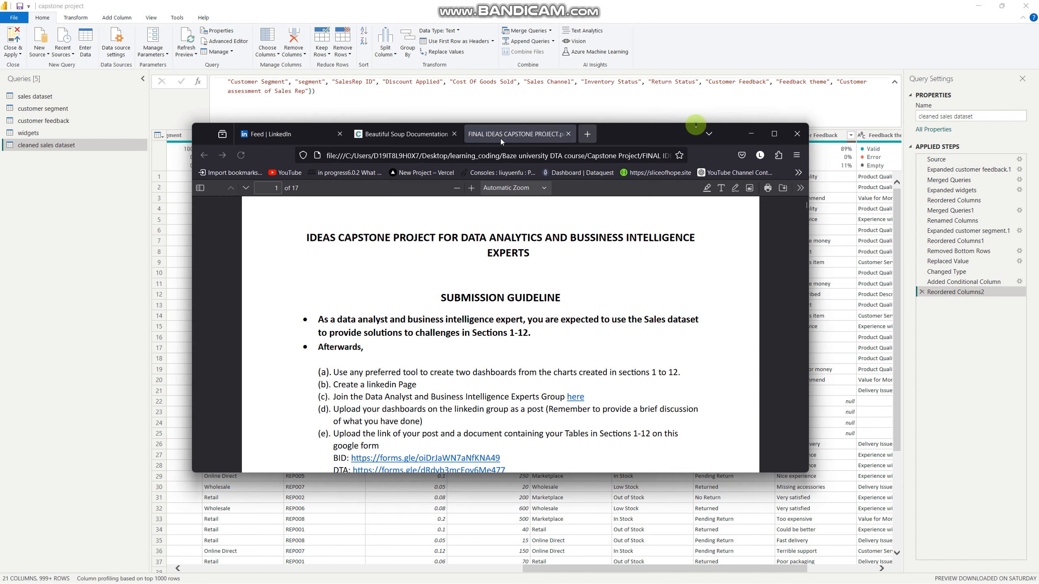
{"action": "left_click", "coordinate": [774, 138]}
{"action": "scroll", "coordinate": [614, 319], "scroll_direction": "down", "scroll_amount": 10}
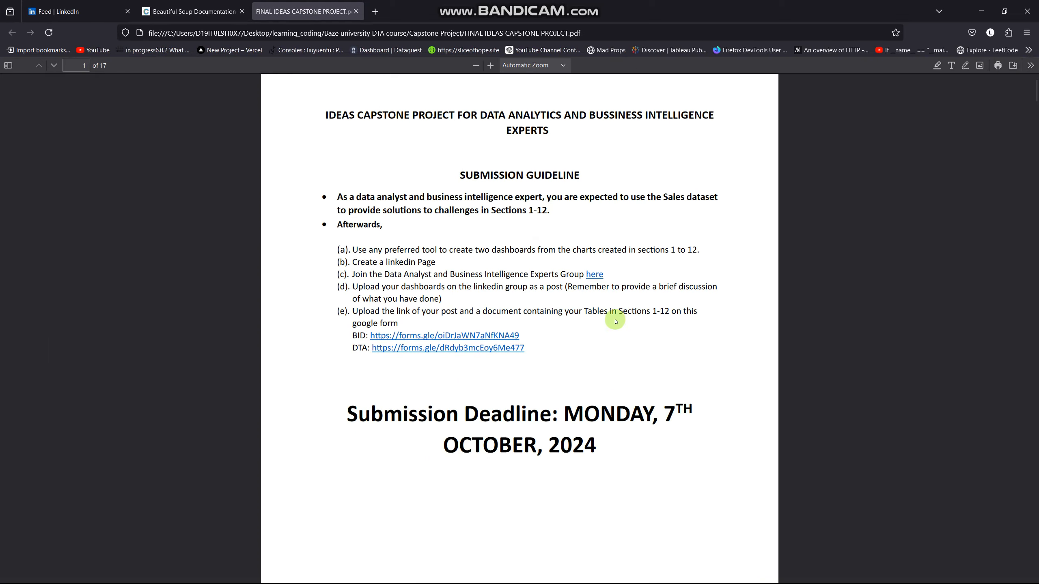
{"action": "scroll", "coordinate": [615, 321], "scroll_direction": "down", "scroll_amount": 20}
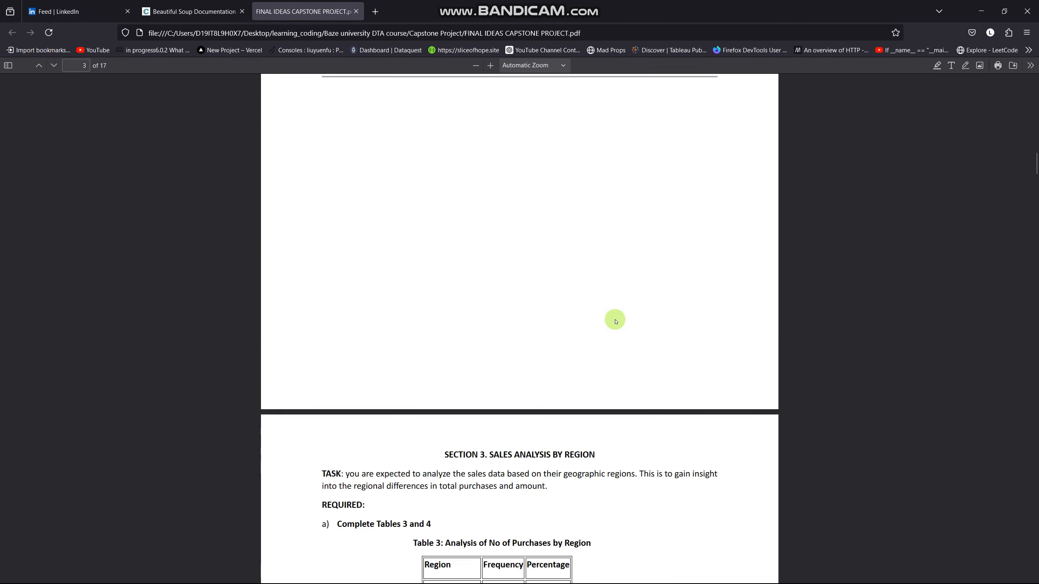
{"action": "scroll", "coordinate": [615, 321], "scroll_direction": "down", "scroll_amount": 20}
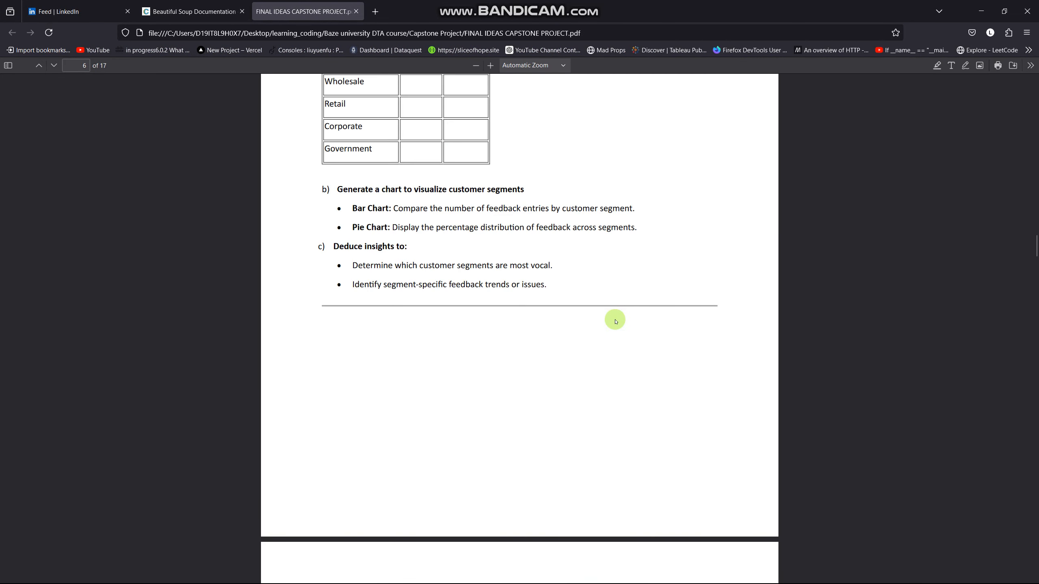
{"action": "scroll", "coordinate": [615, 321], "scroll_direction": "down", "scroll_amount": 20}
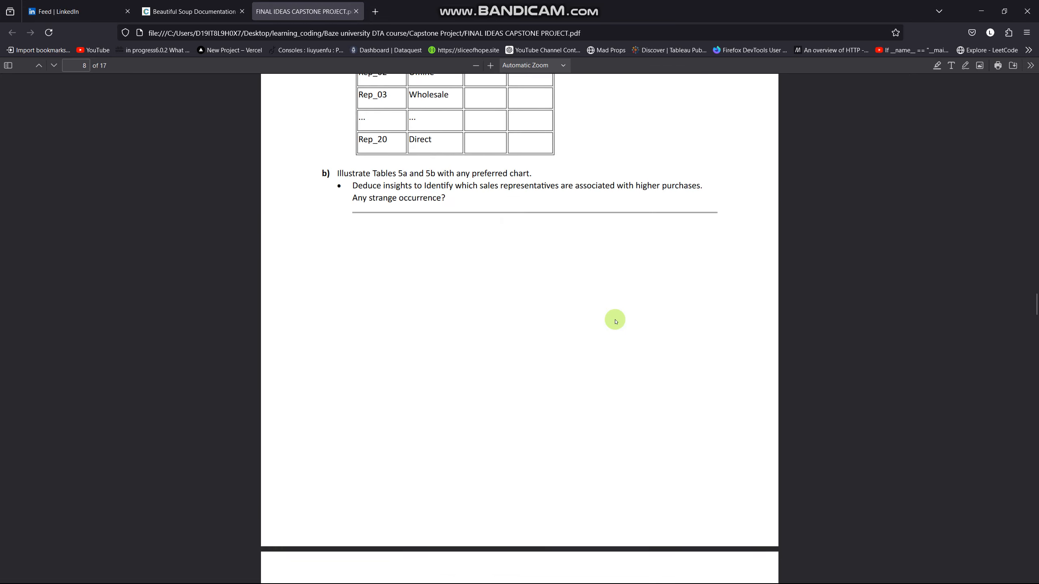
{"action": "scroll", "coordinate": [616, 322], "scroll_direction": "down", "scroll_amount": 20}
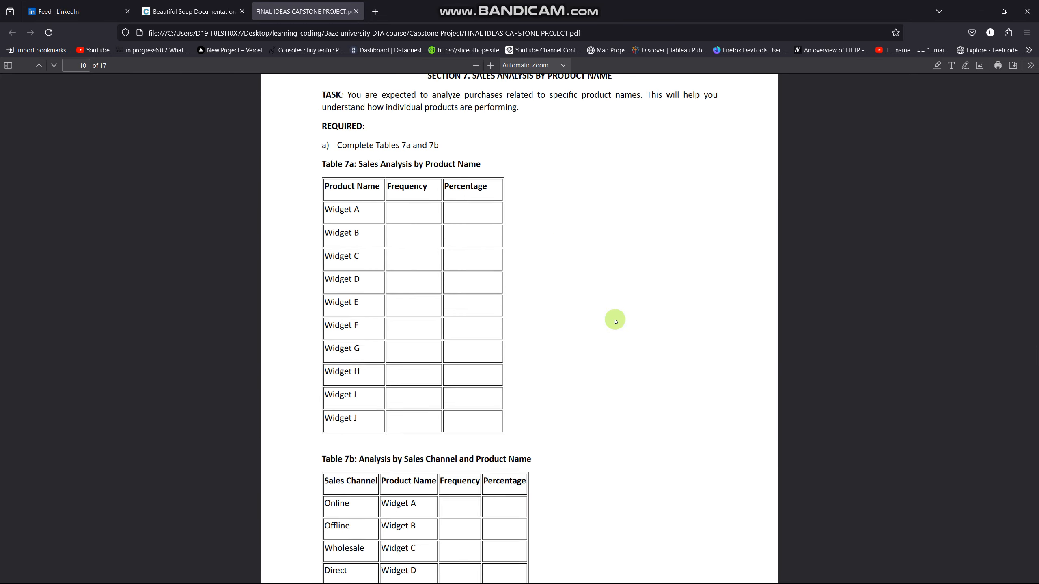
{"action": "scroll", "coordinate": [615, 322], "scroll_direction": "down", "scroll_amount": 20}
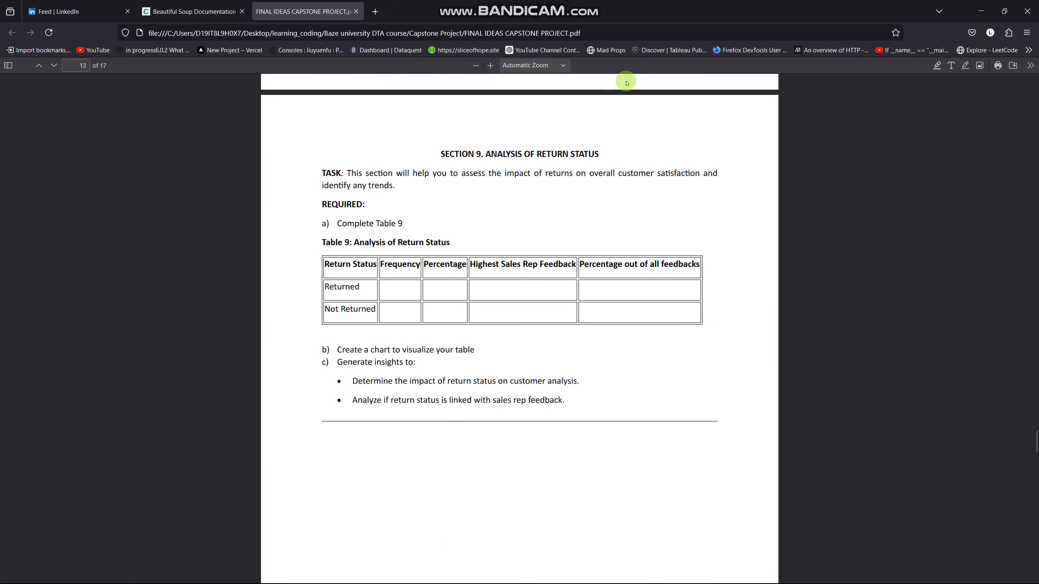
{"action": "left_click", "coordinate": [977, 12]}
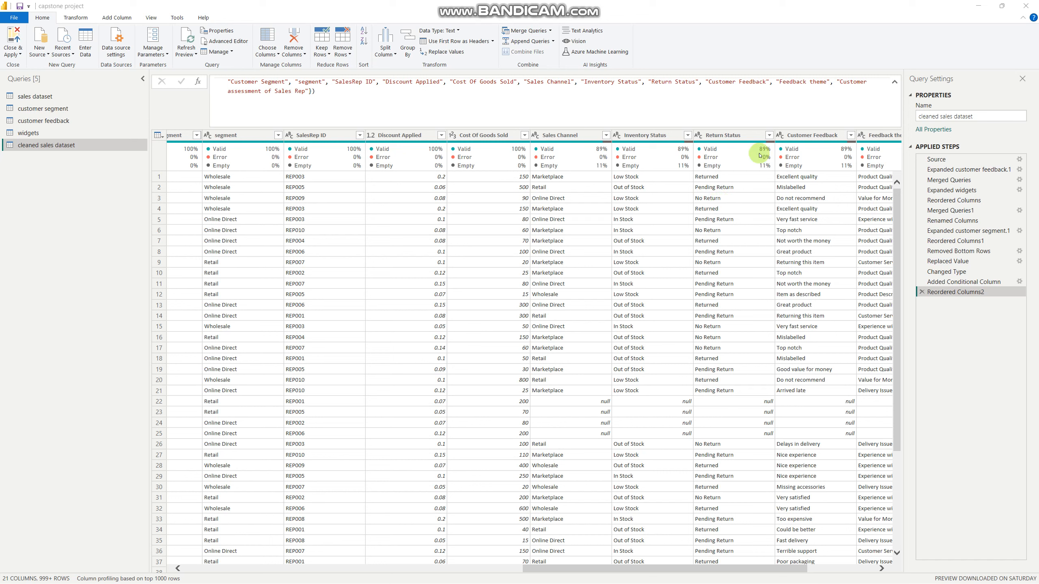
Start a column from examples in the cleaned sales dataset query and name it Return Status Seg
{"action": "left_click", "coordinate": [732, 138]}
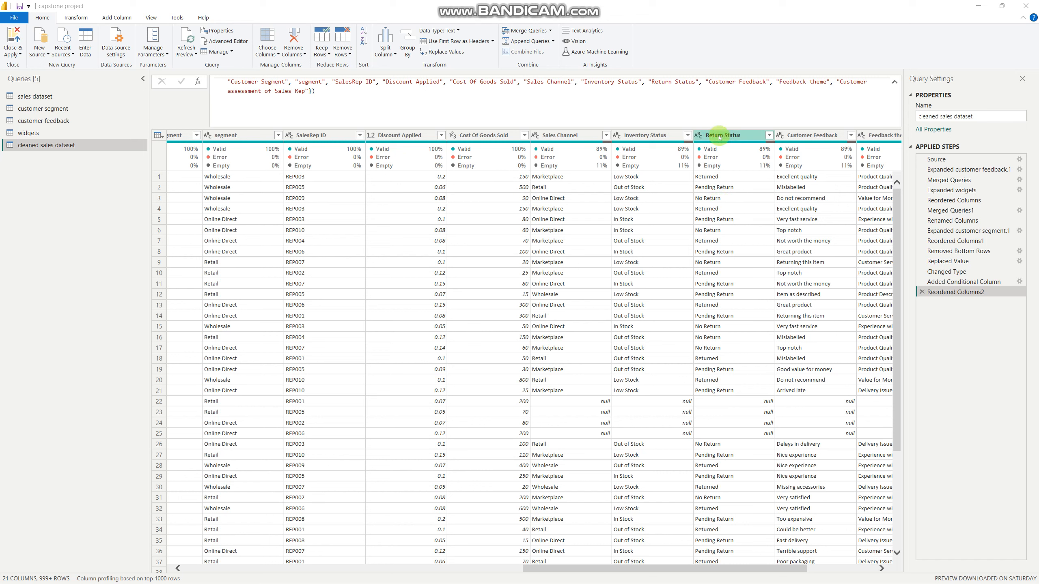
{"action": "left_click", "coordinate": [720, 138]}
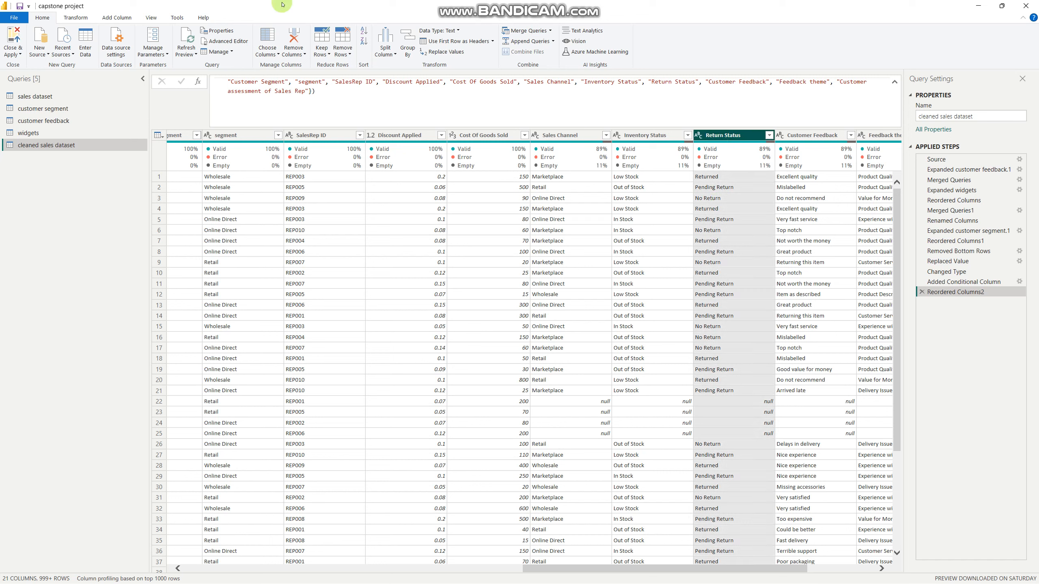
{"action": "left_click", "coordinate": [114, 20]}
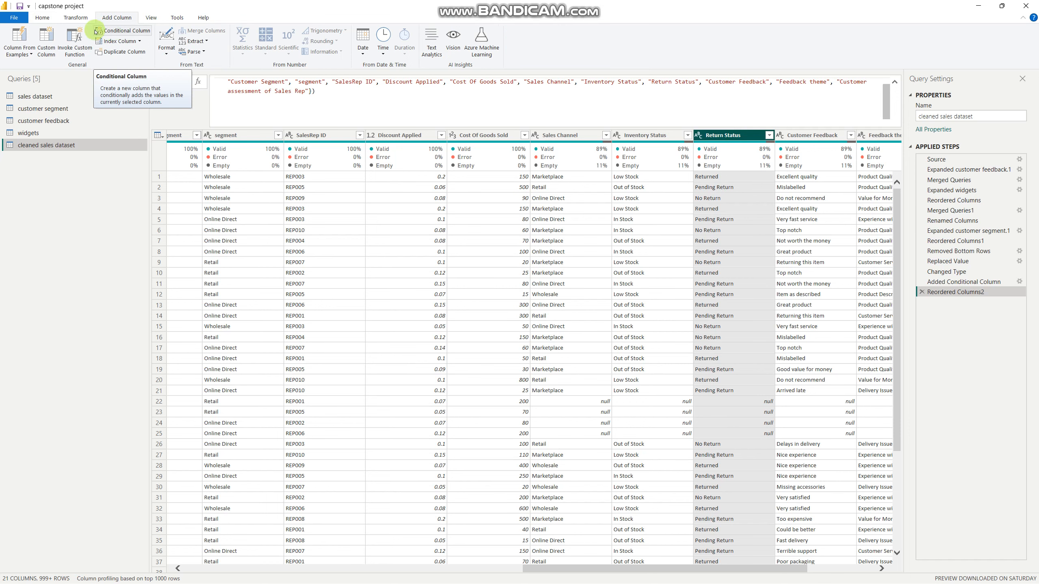
{"action": "left_click", "coordinate": [18, 39]}
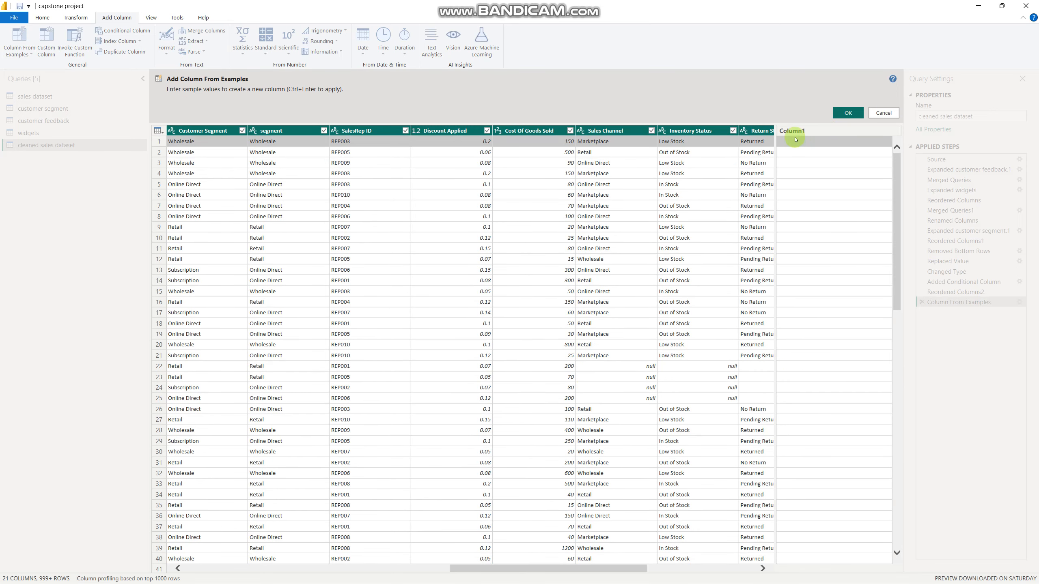
{"action": "double_click", "coordinate": [792, 131]}
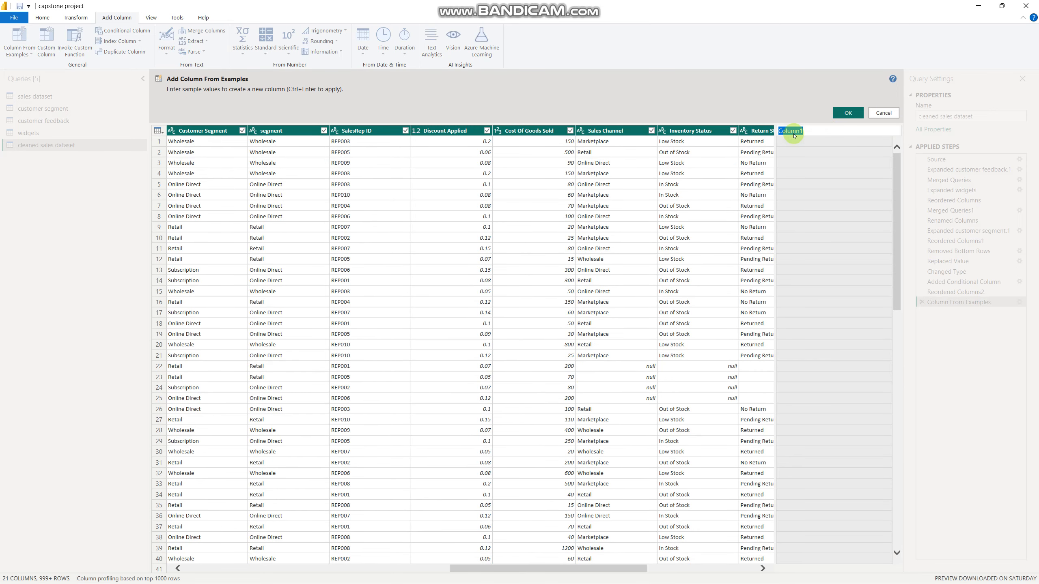
{"action": "type", "text": "Return Status Seg"}
Enter Returned as the row 1 example value of the Return Status Seg column
{"action": "left_click", "coordinate": [796, 143]}
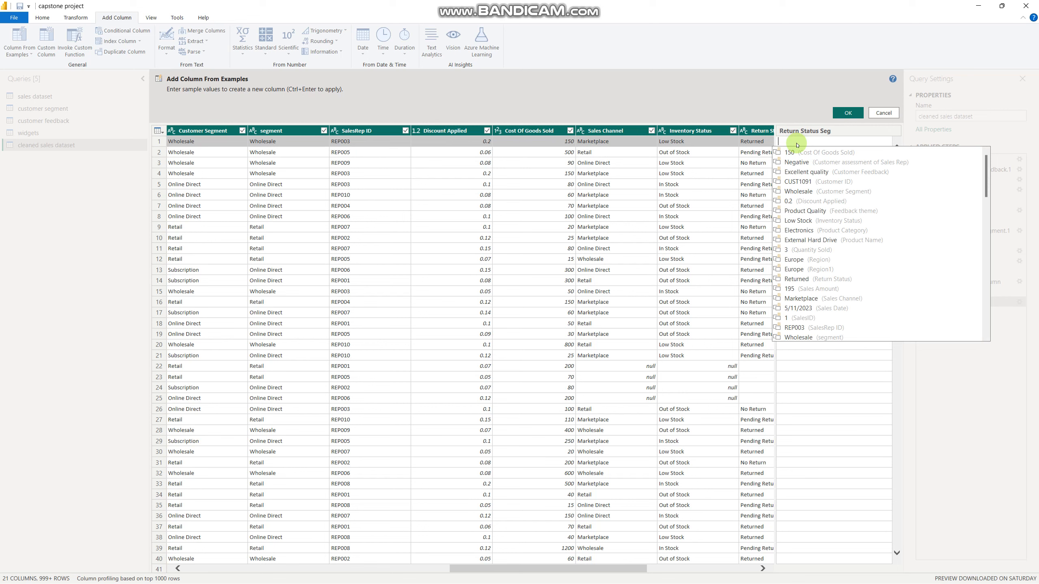
{"action": "type", "text": "Retuen"}
{"action": "key", "text": "BackSpace"}
{"action": "key", "text": "BackSpace"}
{"action": "type", "text": "rned"}
{"action": "key", "text": "Return"}
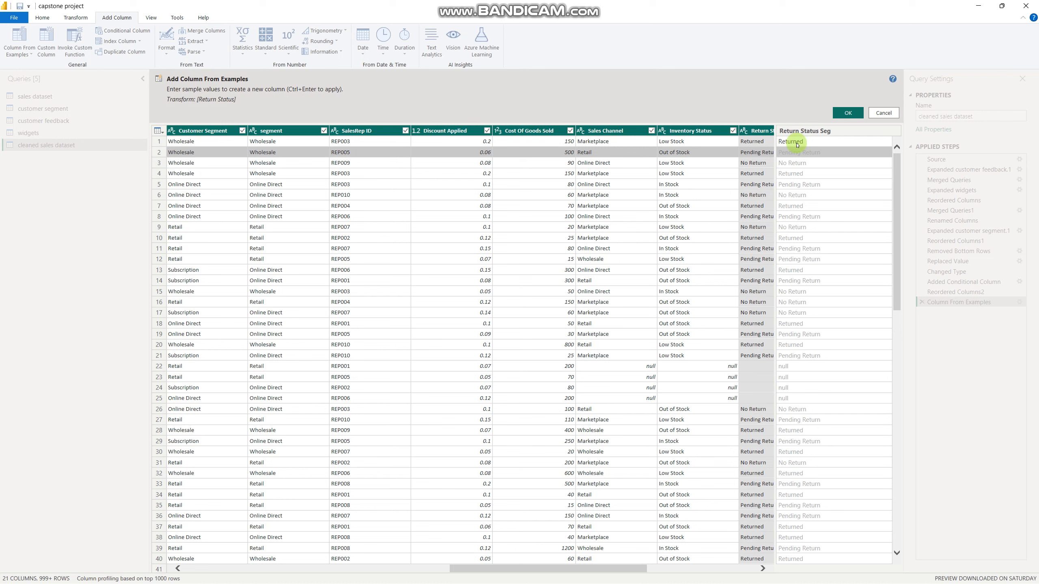
Enter Not Returned as the row 2 example value, where Return Status is Pending Return
{"action": "left_click", "coordinate": [797, 152]}
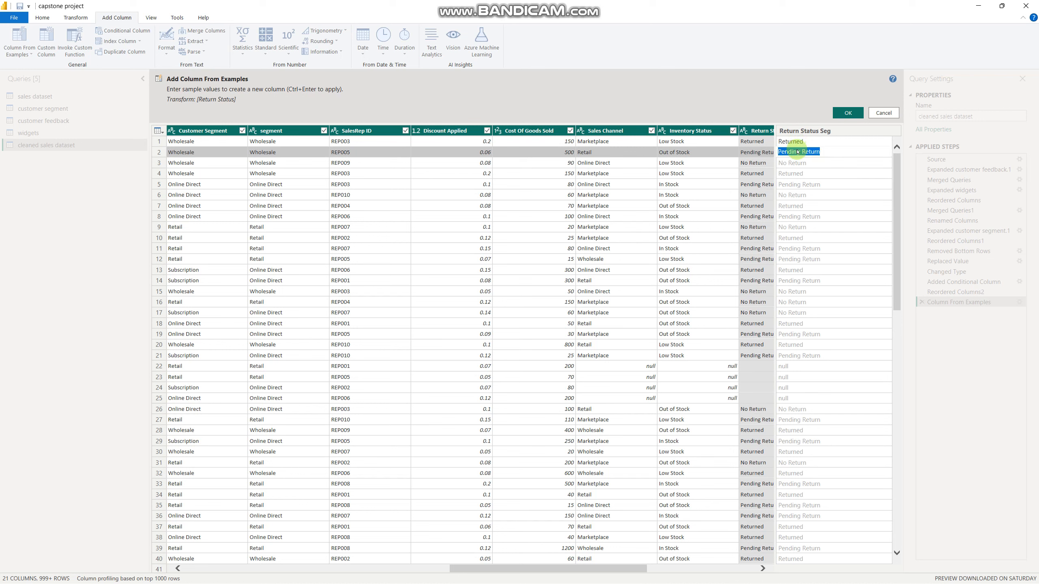
{"action": "type", "text": "Not Returned"}
{"action": "key", "text": "Return"}
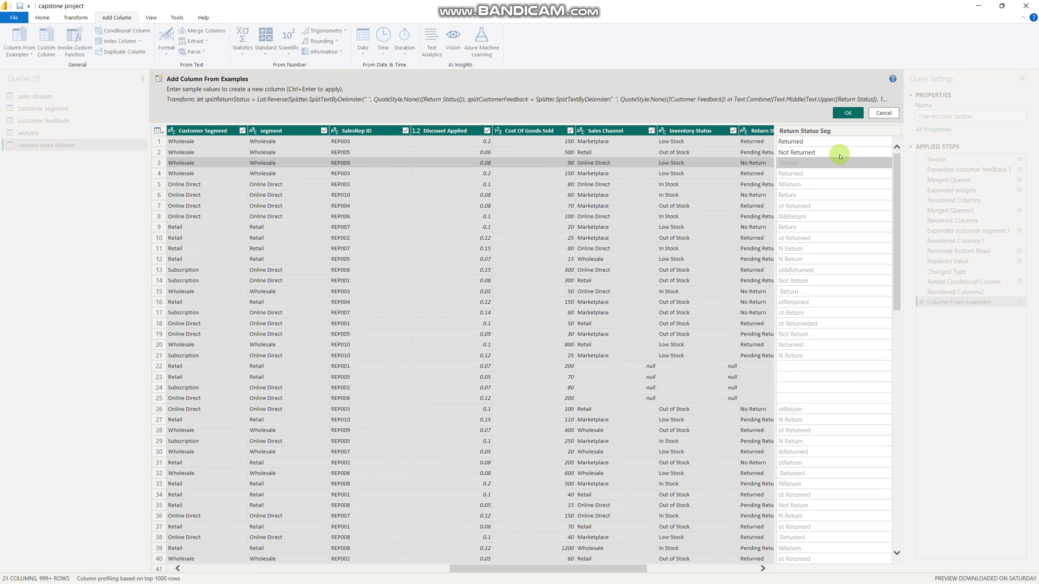
Enter Not Returned as the row 3 example value, where Return Status is No Return
{"action": "type", "text": "Not retur"}
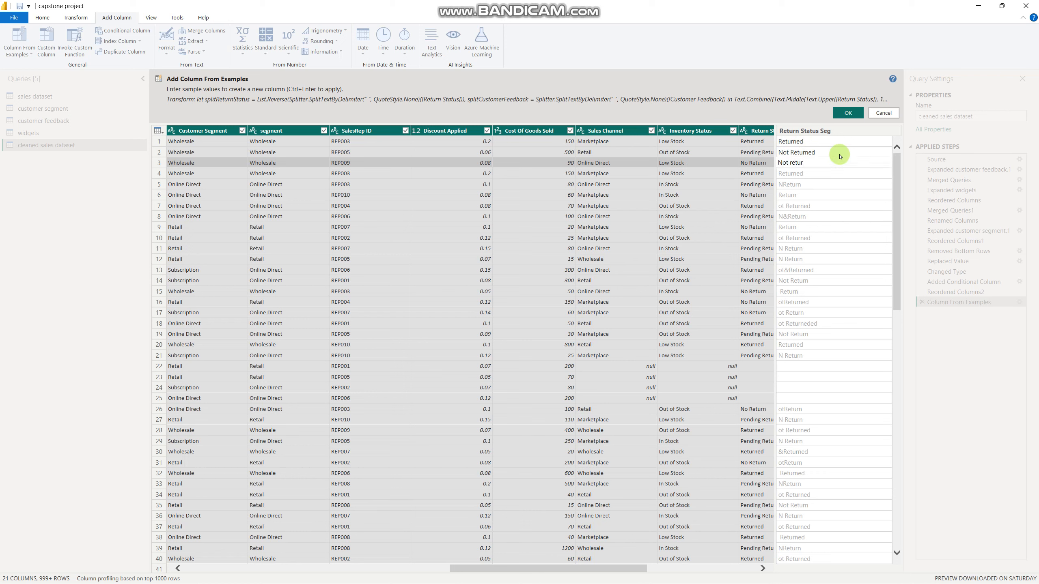
{"action": "key", "text": "BackSpace"}
{"action": "key", "text": "BackSpace"}
{"action": "type", "text": "Retunr"}
{"action": "type", "text": "ed"}
{"action": "key", "text": "Return"}
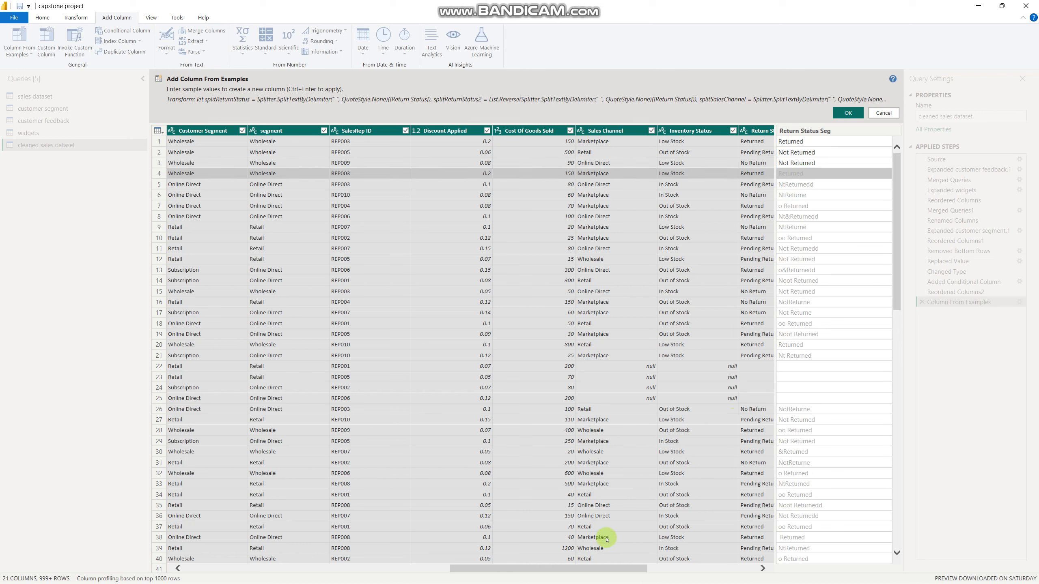
Compare the suggested Return Status Seg values with the Return Status column and discard the column from examples
{"action": "left_click_drag", "start_coordinate": [621, 568], "coordinate": [661, 570]}
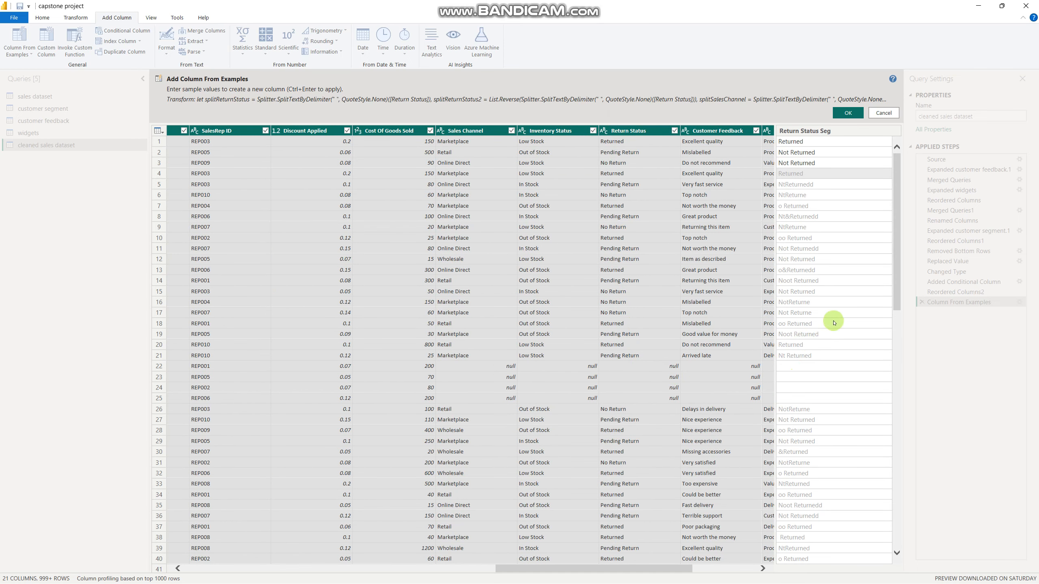
{"action": "left_click_drag", "start_coordinate": [891, 284], "coordinate": [903, 440]}
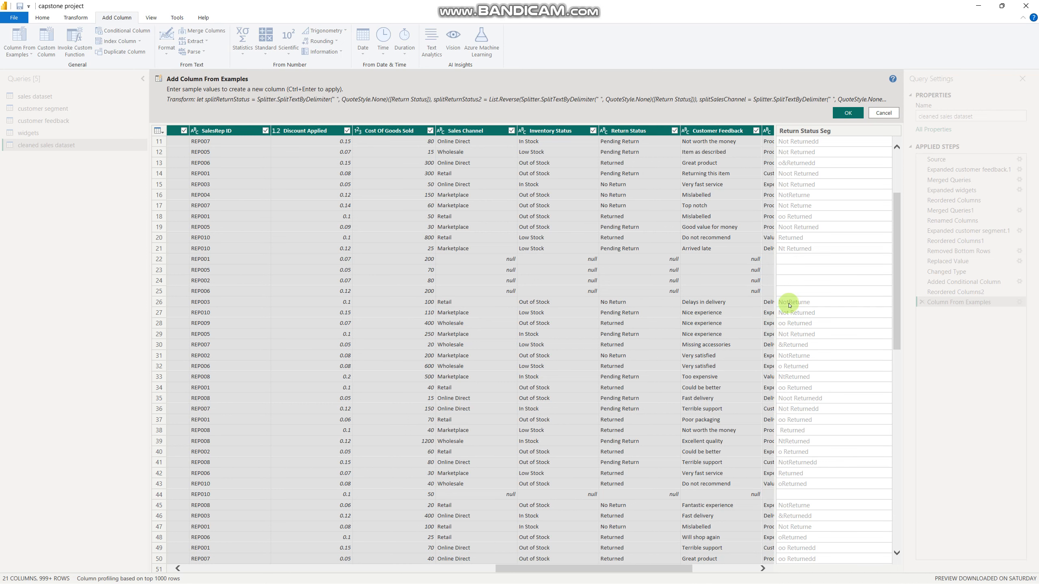
{"action": "scroll", "coordinate": [793, 304], "scroll_direction": "up", "scroll_amount": 4}
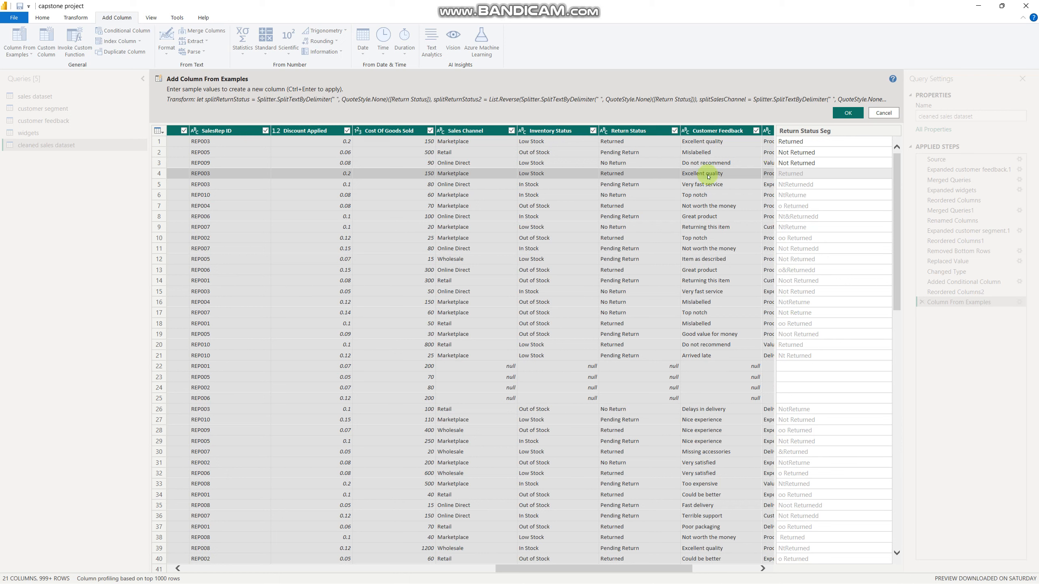
{"action": "left_click", "coordinate": [883, 113]}
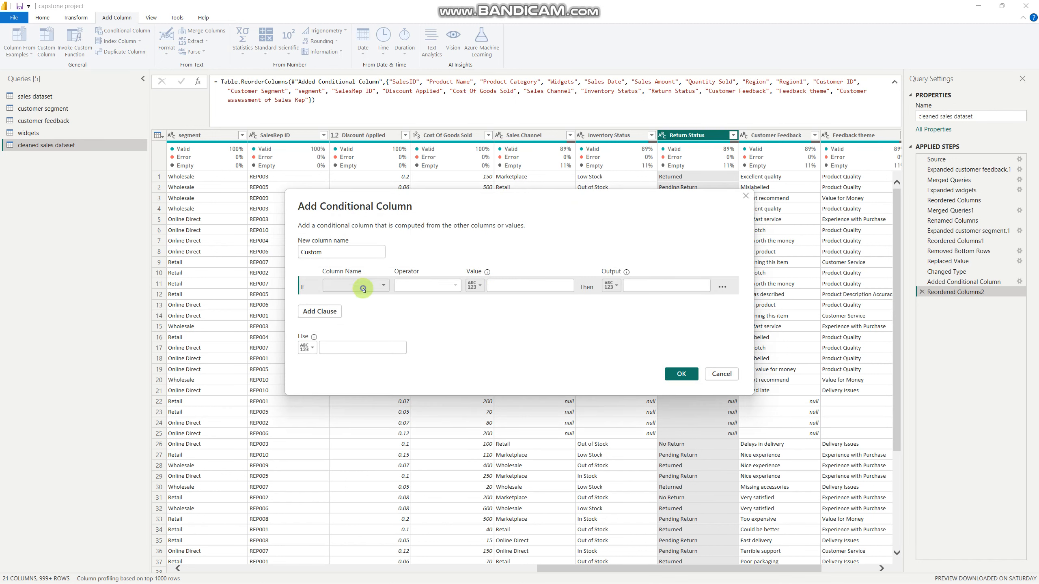
Set the conditional column's first clause to output Returned when Return Status equals Returned
{"action": "left_click", "coordinate": [363, 289]}
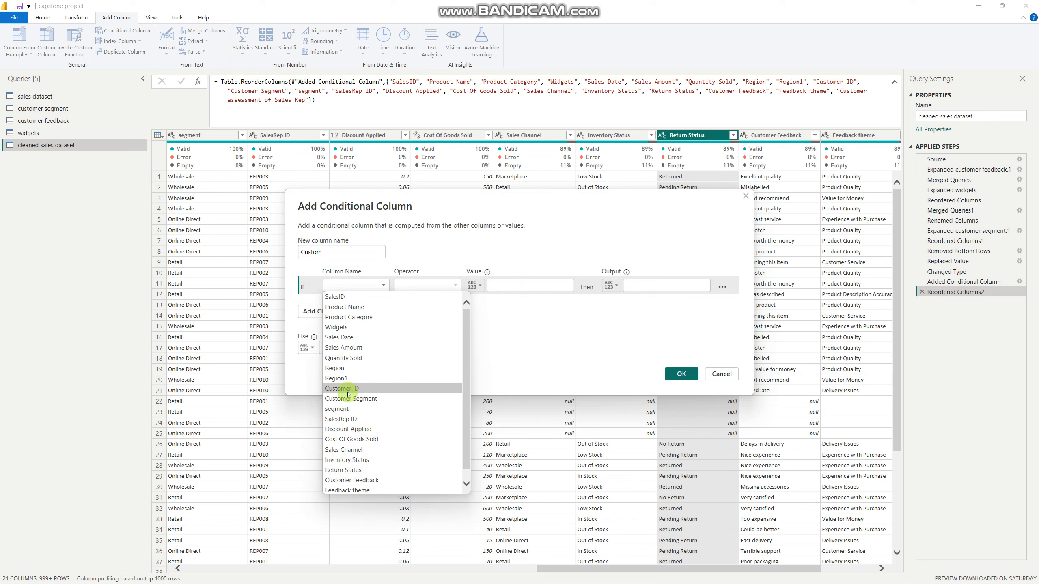
{"action": "left_click", "coordinate": [344, 470]}
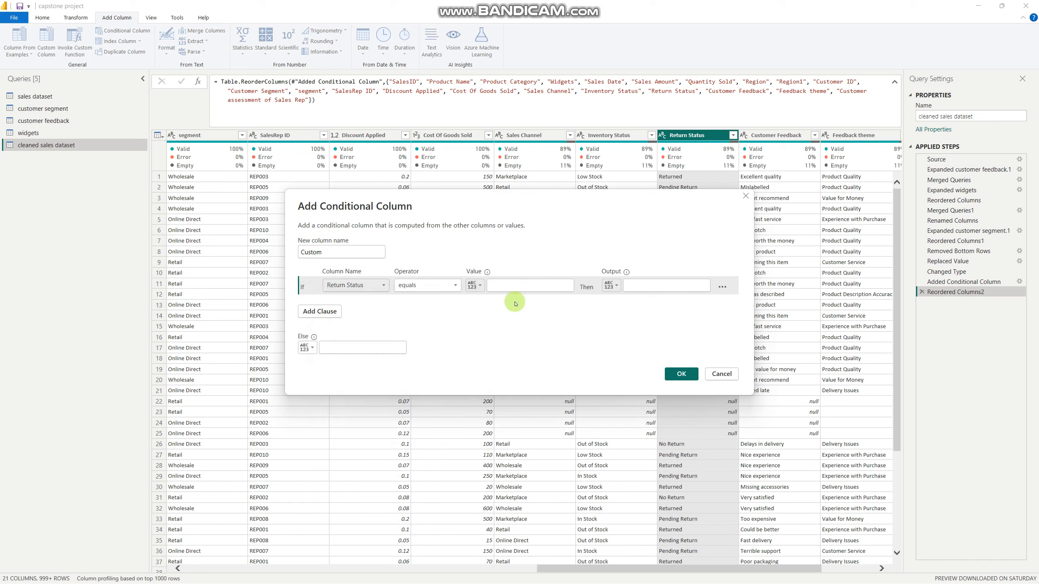
{"action": "left_click", "coordinate": [513, 287]}
{"action": "type", "text": "R"}
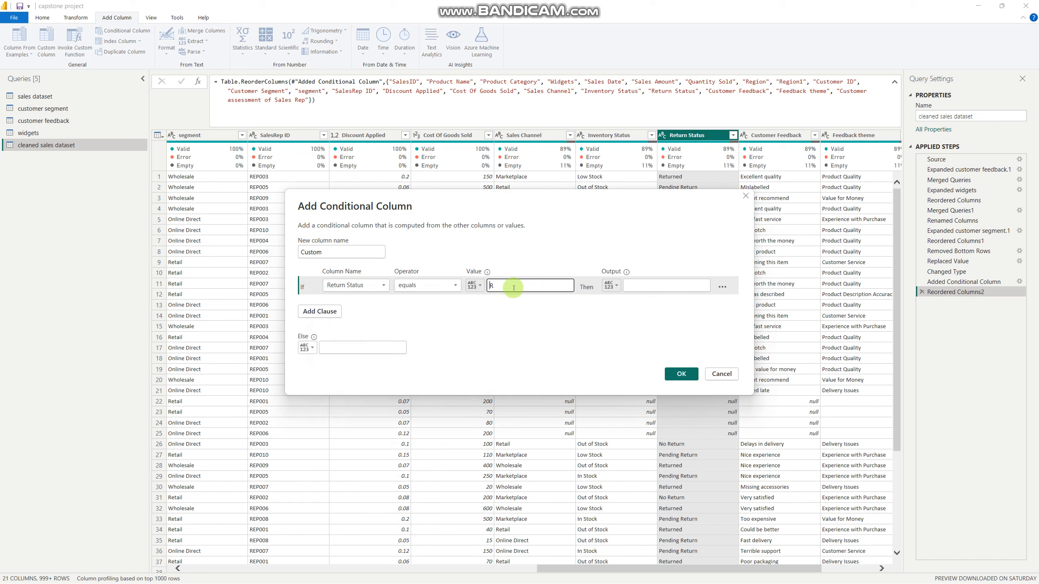
{"action": "type", "text": "eturned"}
{"action": "key", "text": "Tab"}
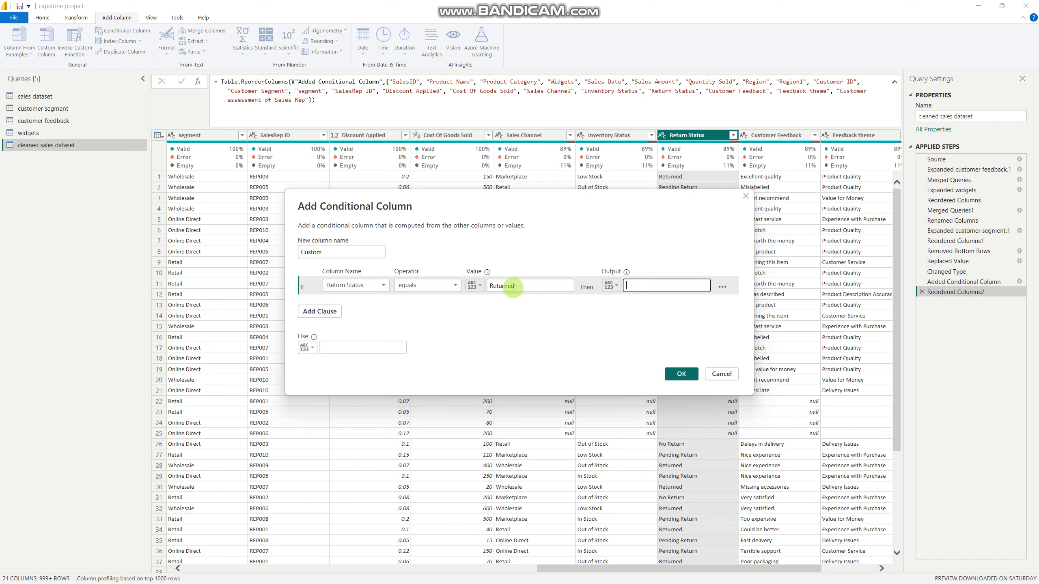
{"action": "type", "text": "Returned"}
Add a second clause to the conditional column that outputs Not Returned when Return Status equals pending Return
{"action": "left_click", "coordinate": [310, 313]}
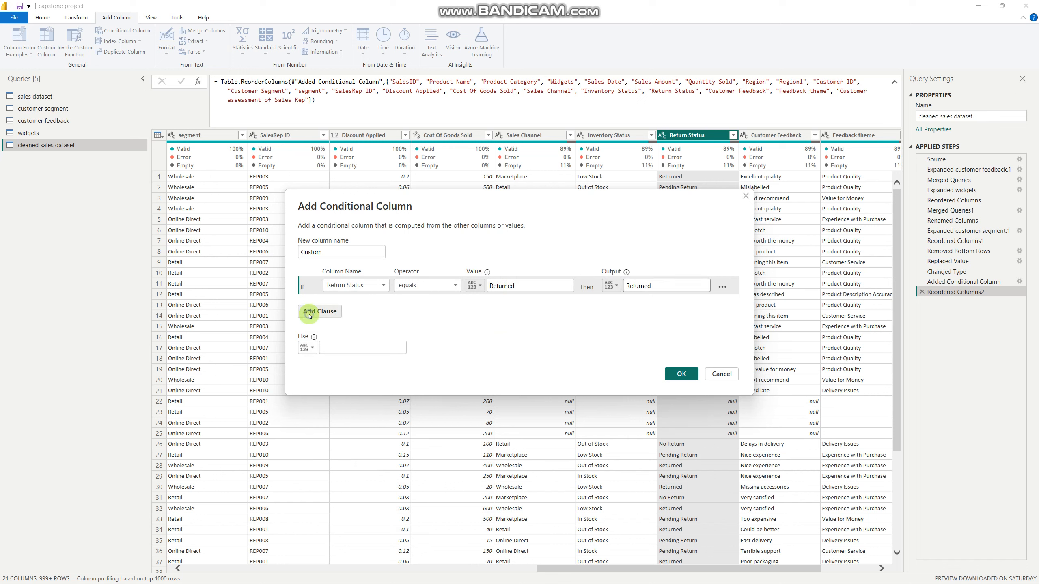
{"action": "left_click", "coordinate": [344, 303]}
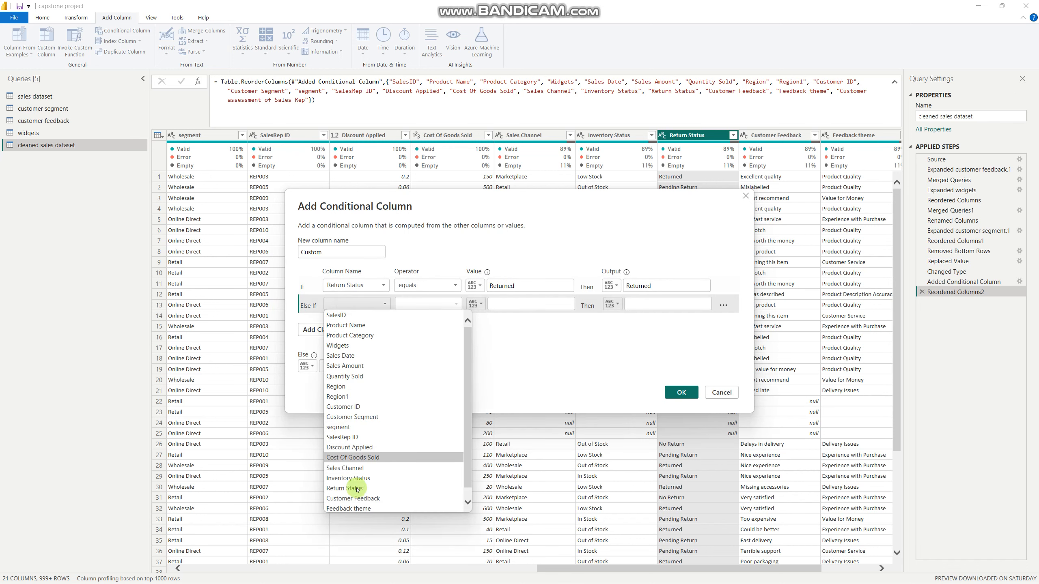
{"action": "left_click", "coordinate": [361, 489]}
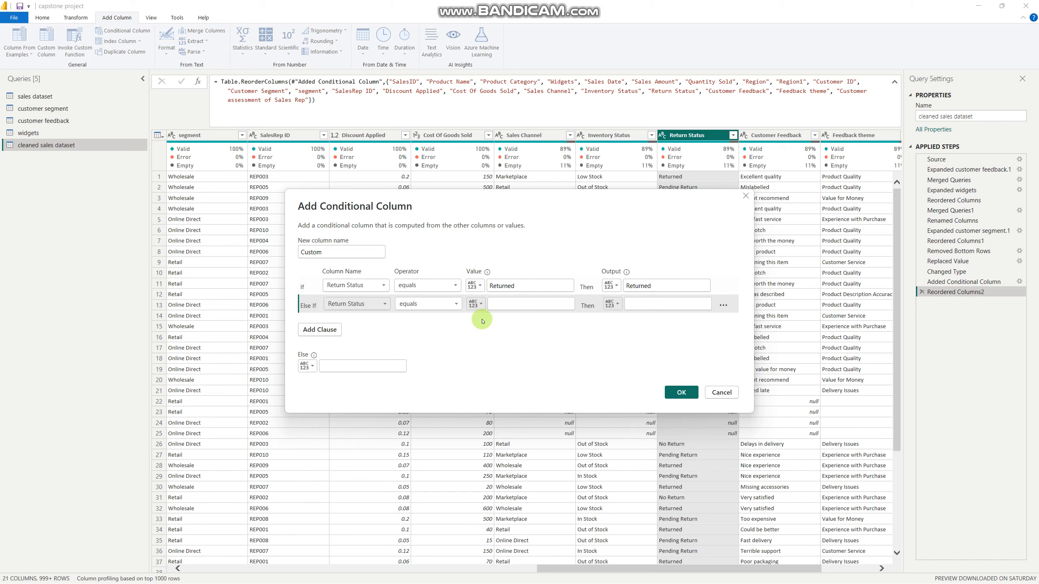
{"action": "left_click", "coordinate": [499, 305]}
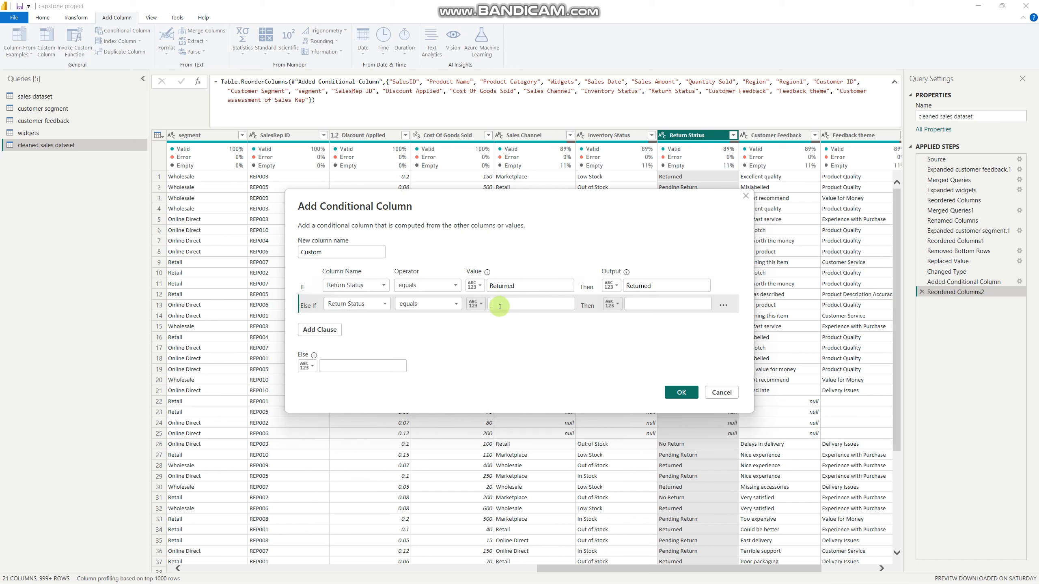
{"action": "type", "text": "pending Retrun"}
{"action": "key", "text": "Tab"}
{"action": "left_click", "coordinate": [565, 302]}
{"action": "key", "text": "BackSpace"}
{"action": "key", "text": "BackSpace"}
{"action": "key", "text": "BackSpace"}
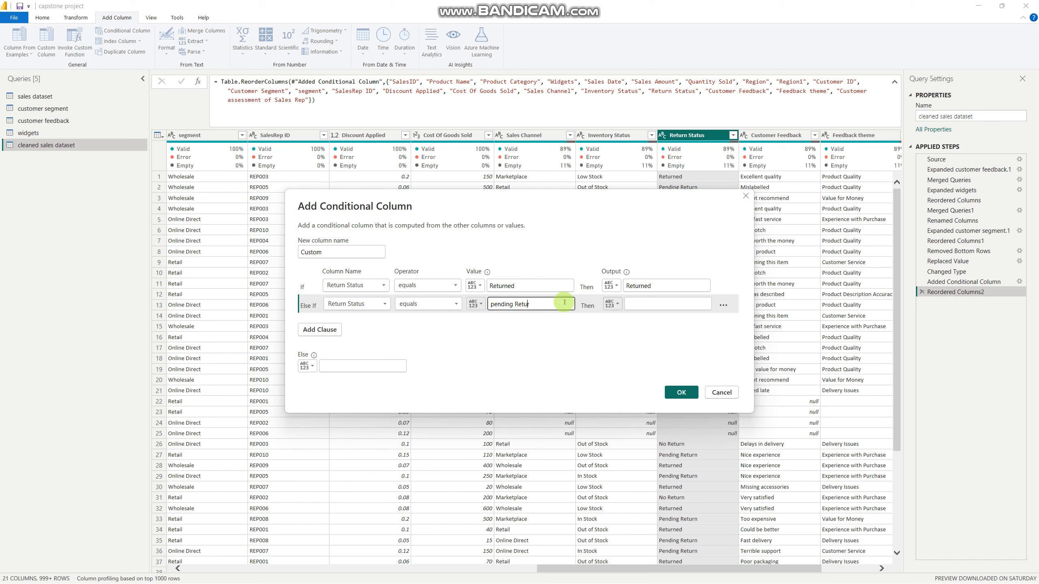
{"action": "key", "text": "Tab"}
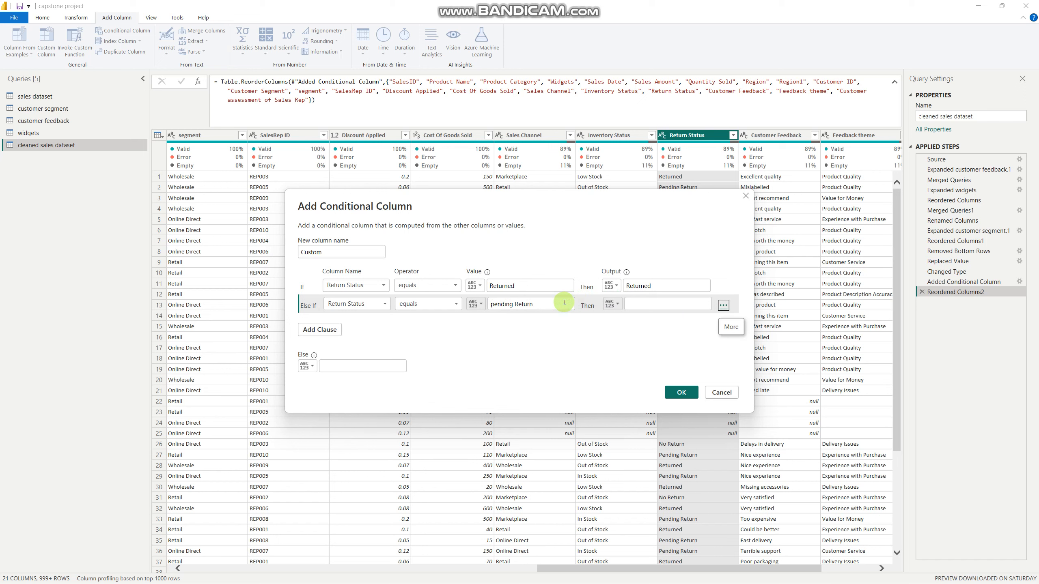
{"action": "left_click", "coordinate": [680, 302]}
{"action": "type", "text": "Not Returned"}
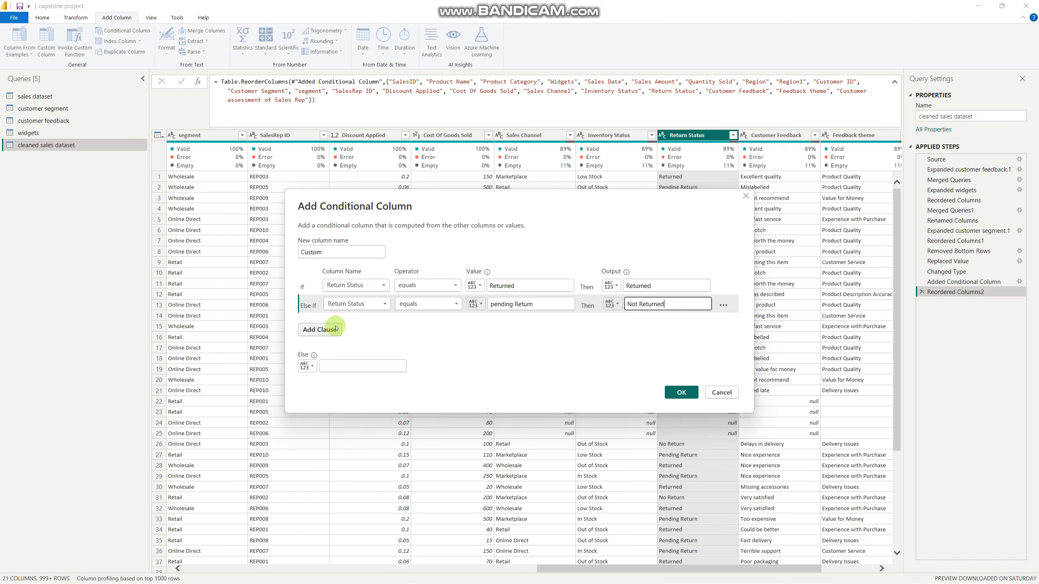
Add a third clause that outputs Not Returned when Return Status equals No Return, and create the conditional column
{"action": "left_click", "coordinate": [323, 329]}
{"action": "left_click", "coordinate": [353, 322]}
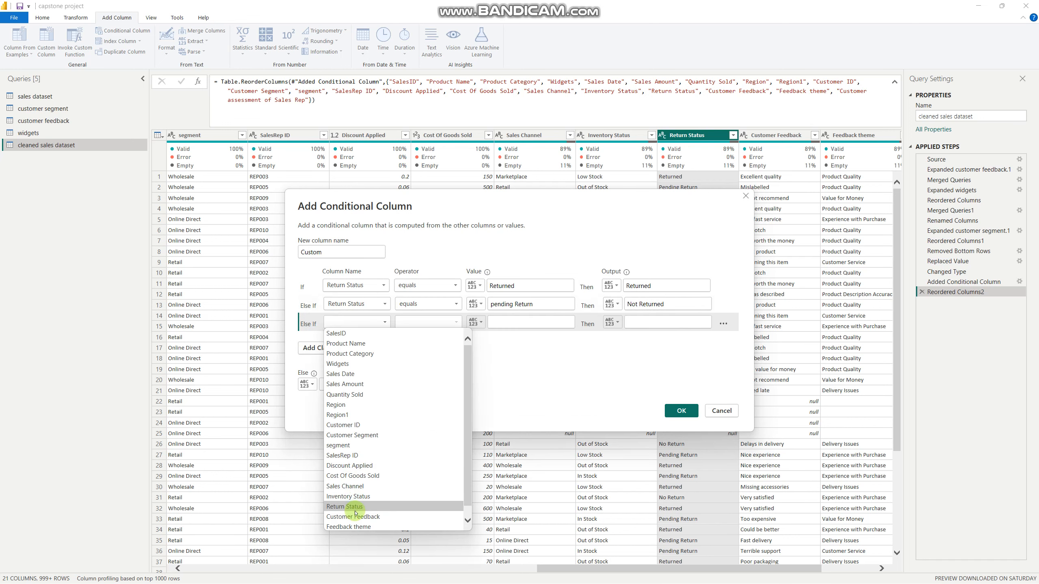
{"action": "left_click", "coordinate": [353, 497]}
{"action": "left_click", "coordinate": [512, 324]}
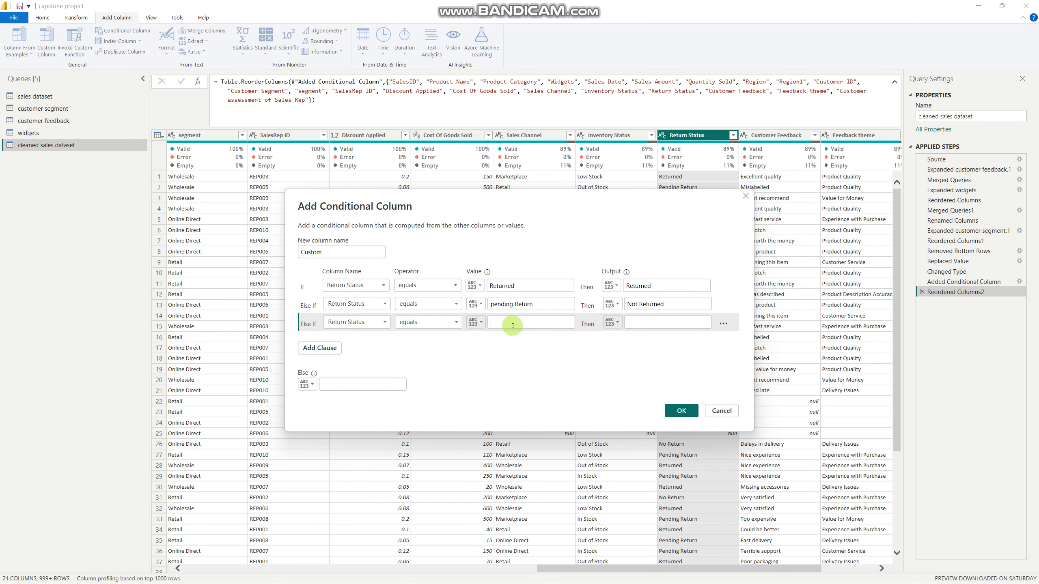
{"action": "type", "text": "No Retur"}
{"action": "key", "text": "Tab"}
{"action": "key", "text": "Tab"}
{"action": "type", "text": "Not retur"}
{"action": "key", "text": "BackSpace"}
{"action": "key", "text": "BackSpace"}
{"action": "key", "text": "BackSpace"}
{"action": "type", "text": "Returned"}
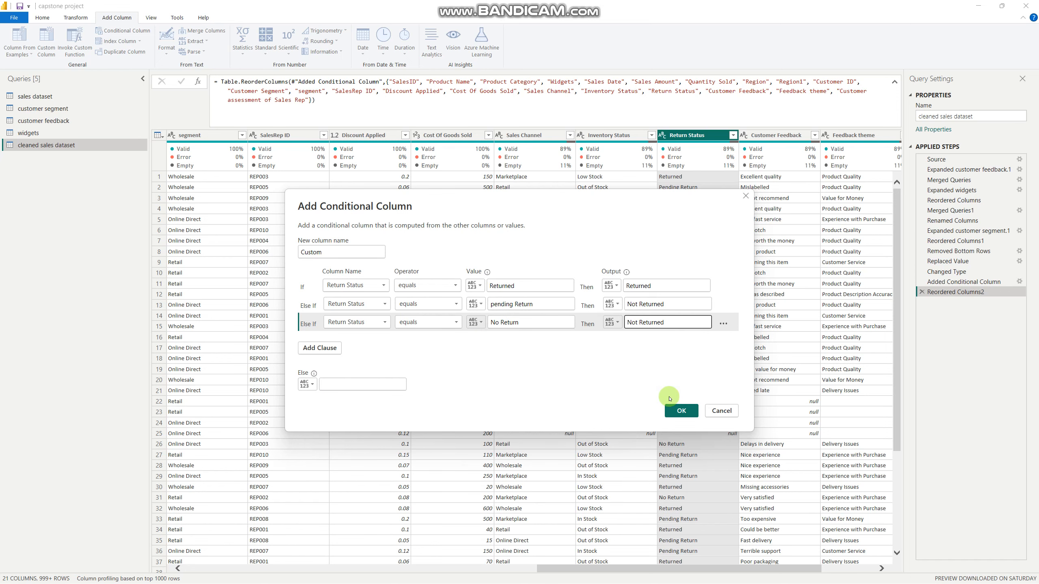
{"action": "left_click", "coordinate": [673, 410]}
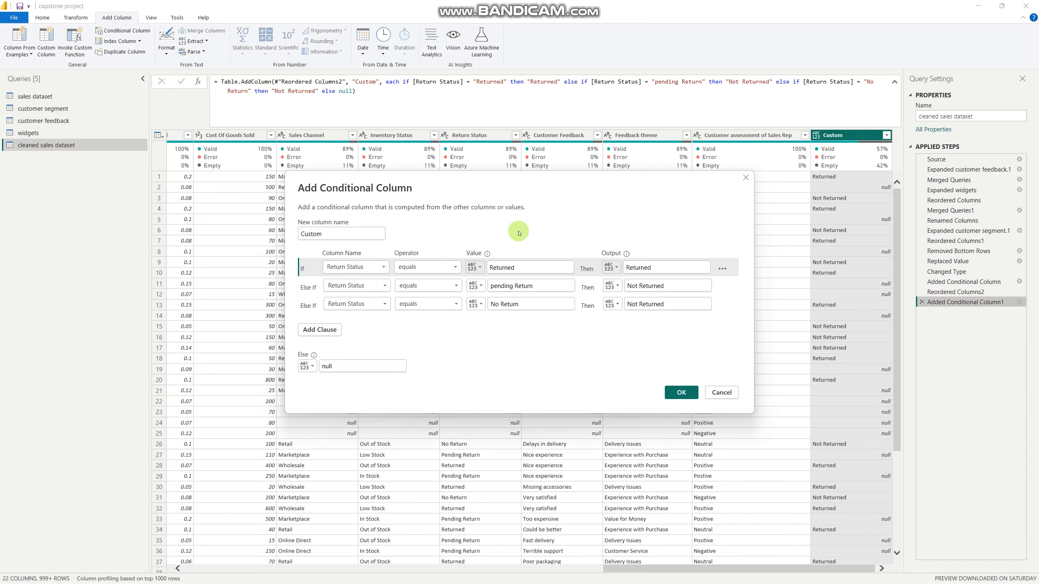
Rename the new conditional column as Return Status Seg by editing its definition
{"action": "left_click_drag", "start_coordinate": [329, 233], "coordinate": [283, 241]}
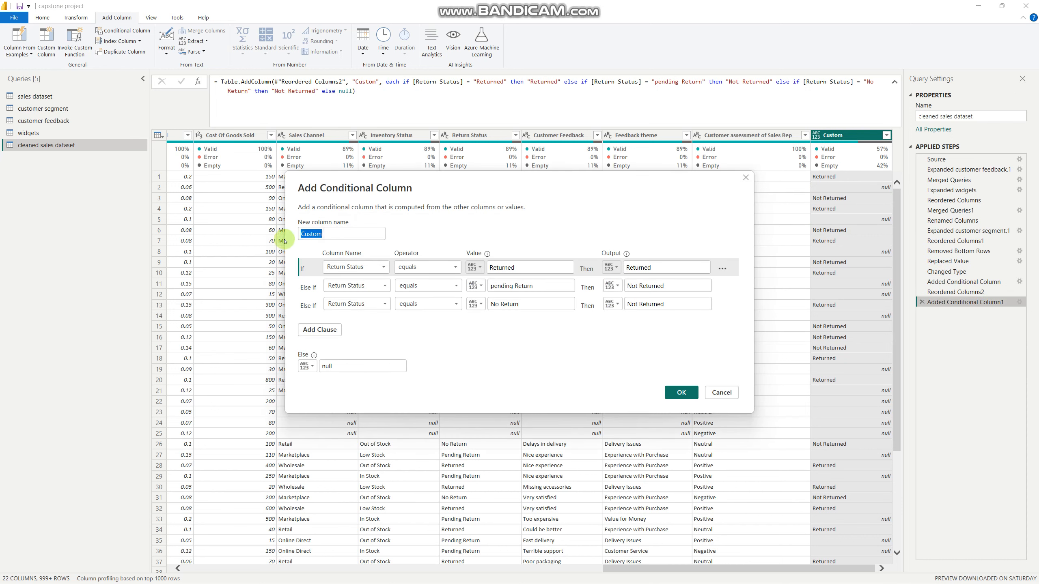
{"action": "type", "text": "Retu"}
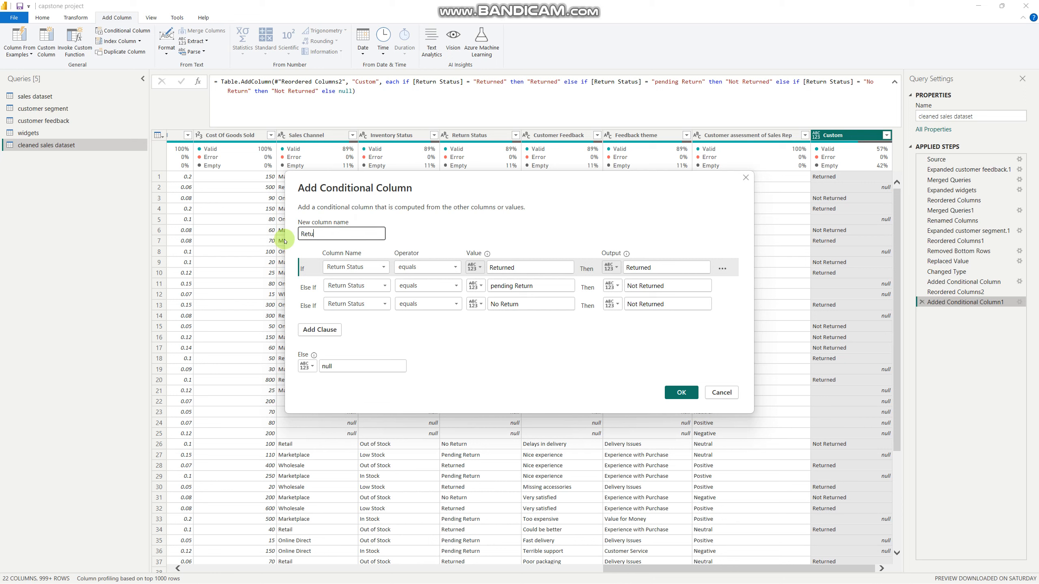
{"action": "type", "text": "rn"}
{"action": "type", "text": " Sa"}
{"action": "type", "text": "tatus "}
{"action": "type", "text": "Seg"}
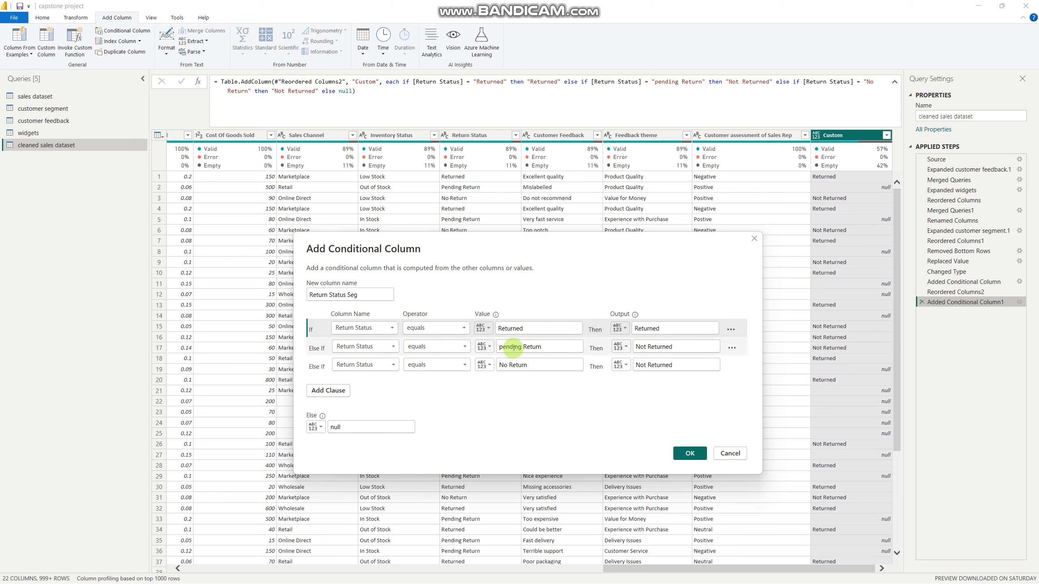
{"action": "left_click", "coordinate": [549, 347]}
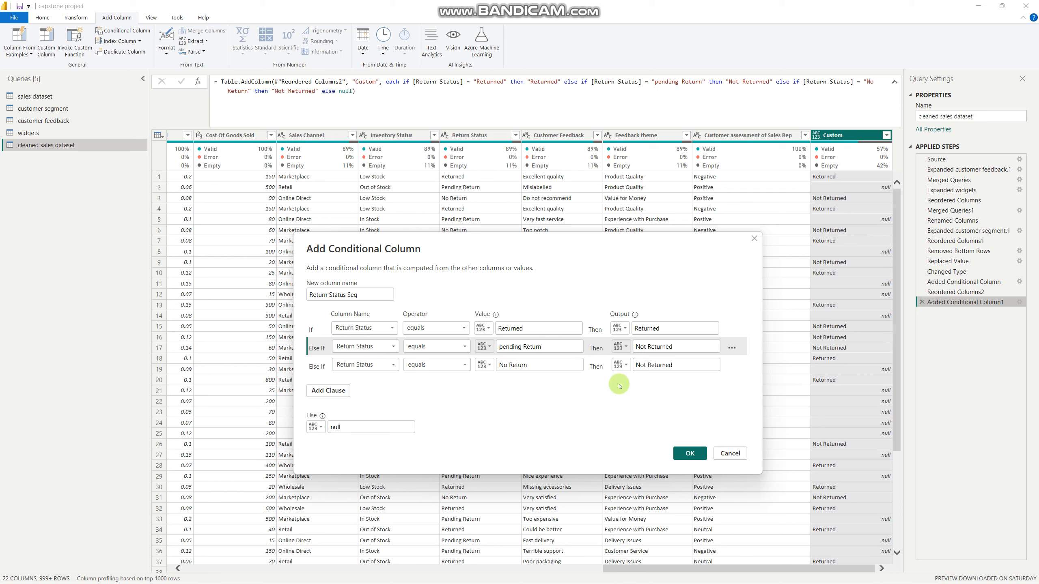
{"action": "left_click", "coordinate": [696, 453]}
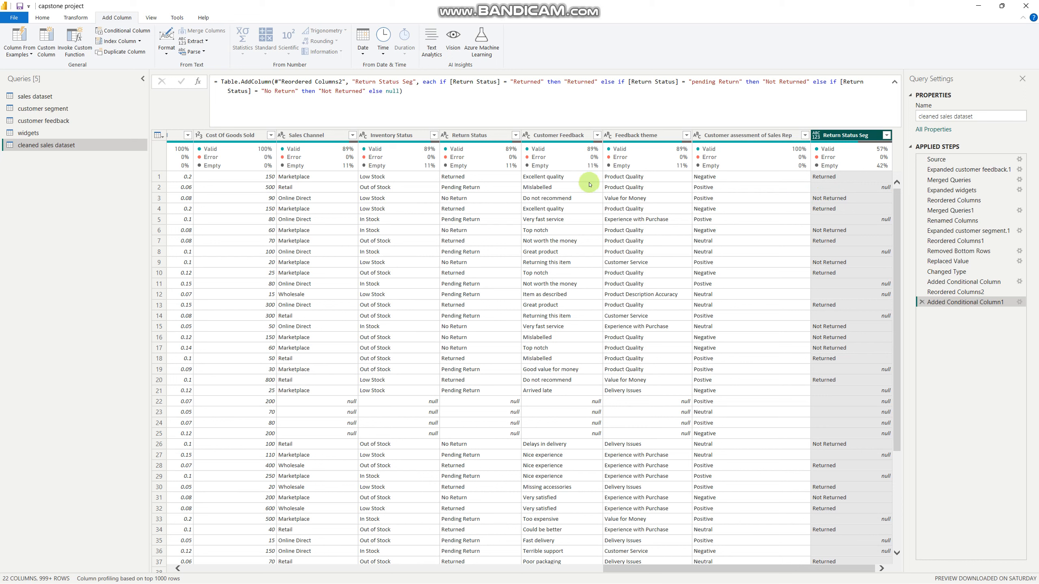
Check the spelling of the row 5 Return Status value and set the second clause's comparison value to Pending Return
{"action": "left_click", "coordinate": [472, 221]}
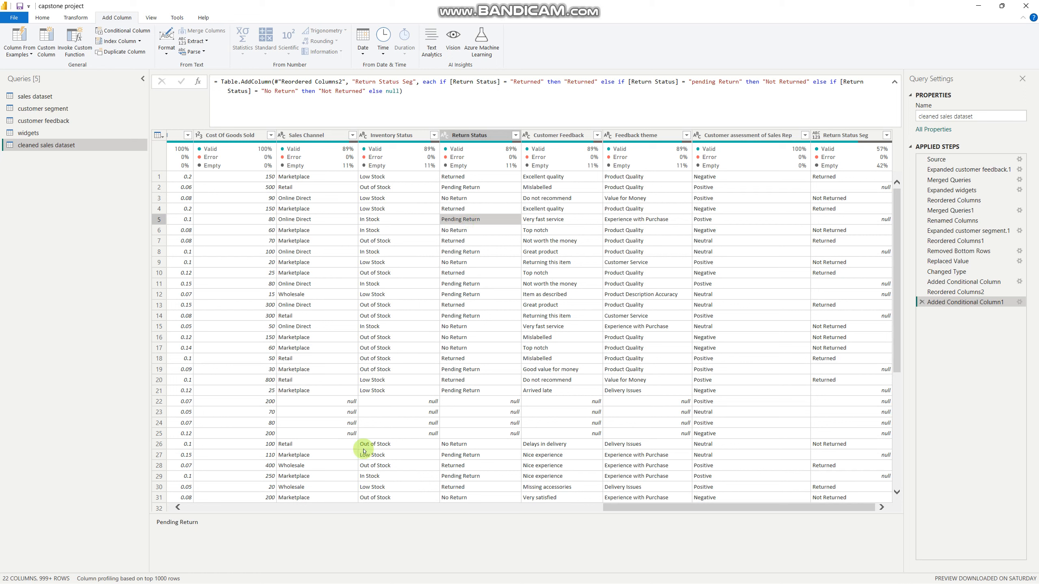
{"action": "left_click_drag", "start_coordinate": [207, 524], "coordinate": [156, 528]}
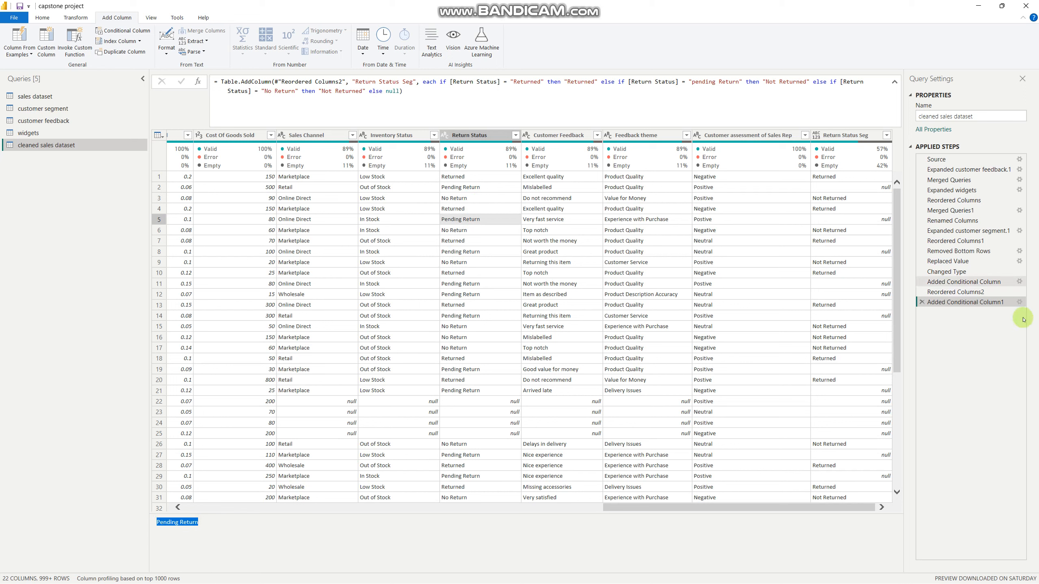
{"action": "left_click", "coordinate": [1019, 302]}
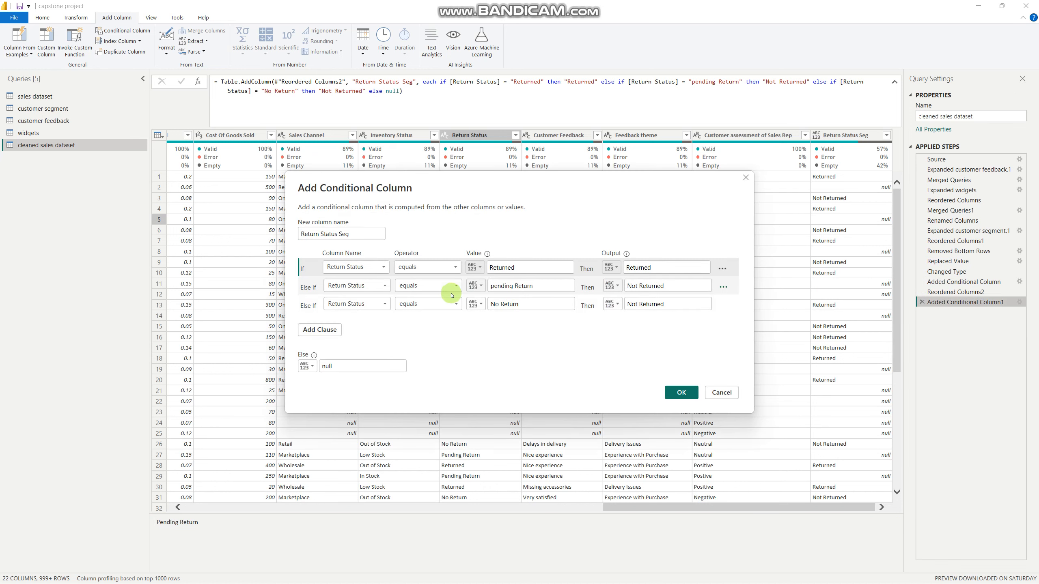
{"action": "left_click", "coordinate": [494, 286]}
{"action": "key", "text": "BackSpace"}
{"action": "type", "text": "P"}
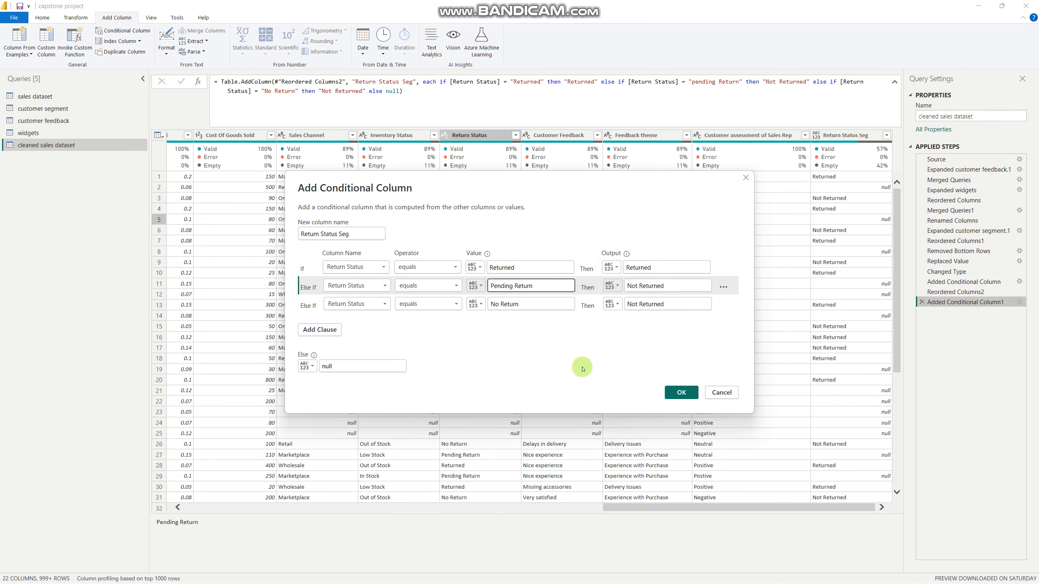
{"action": "left_click", "coordinate": [680, 393]}
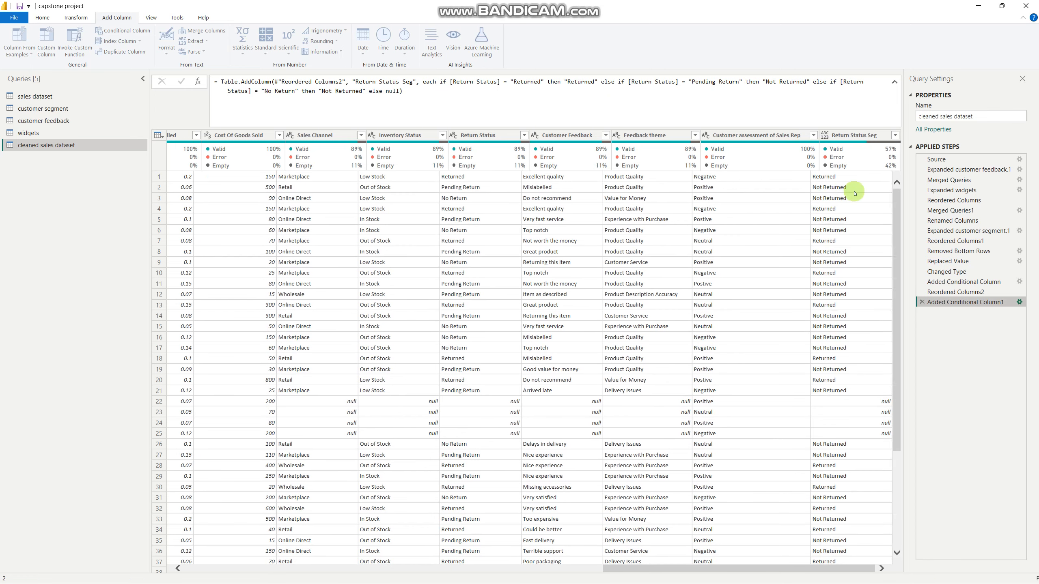
Move the Return Status Seg column directly after the Return Status column
{"action": "left_click_drag", "start_coordinate": [843, 138], "coordinate": [499, 135]}
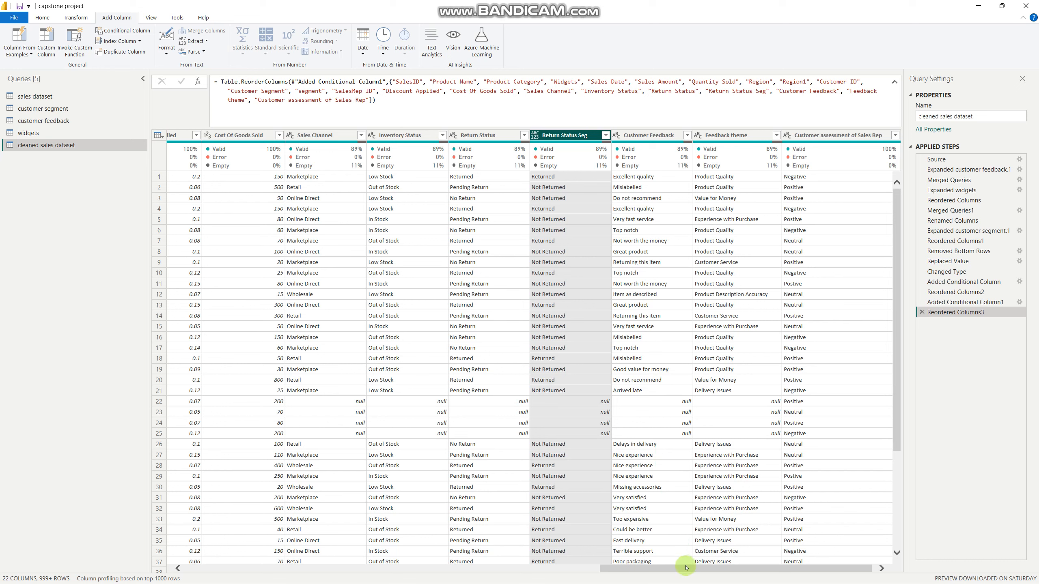
{"action": "mouse_move", "coordinate": [696, 568]}
{"action": "left_mouse_down"}
{"action": "mouse_move", "coordinate": [673, 570]}
{"action": "mouse_move", "coordinate": [713, 569]}
{"action": "left_mouse_up"}
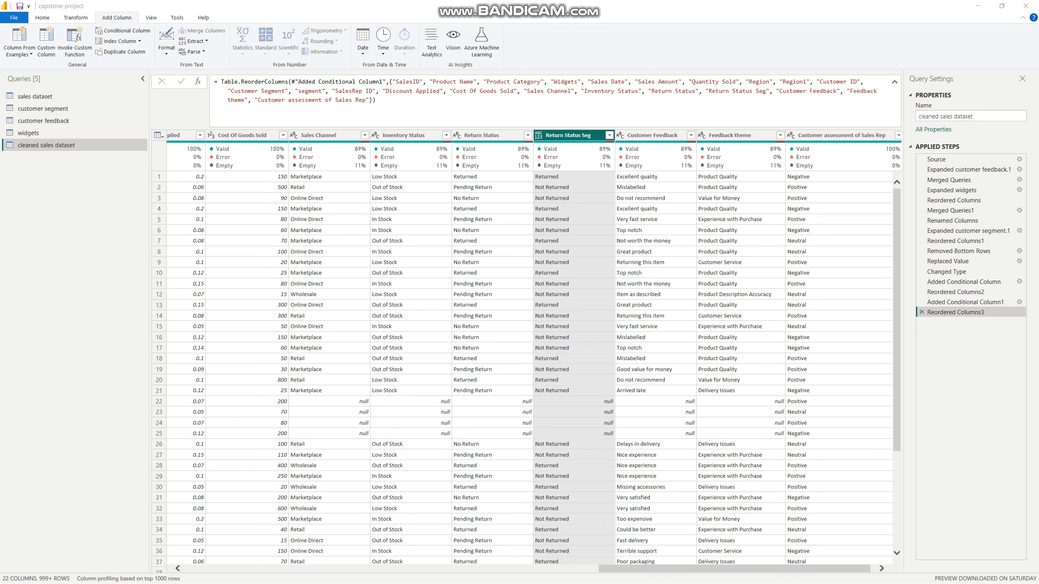
Switch to the browser and look through FINAL IDEAS CAPSTONE PROJECT.pdf for the Section 6 product category analysis requirements
{"action": "key", "text": "alt+Tab"}
{"action": "scroll", "coordinate": [388, 278], "scroll_direction": "down", "scroll_amount": 5}
{"action": "scroll", "coordinate": [387, 278], "scroll_direction": "down", "scroll_amount": 20}
{"action": "scroll", "coordinate": [388, 278], "scroll_direction": "down", "scroll_amount": 10}
{"action": "scroll", "coordinate": [387, 278], "scroll_direction": "up", "scroll_amount": 20}
{"action": "scroll", "coordinate": [387, 272], "scroll_direction": "up", "scroll_amount": 15}
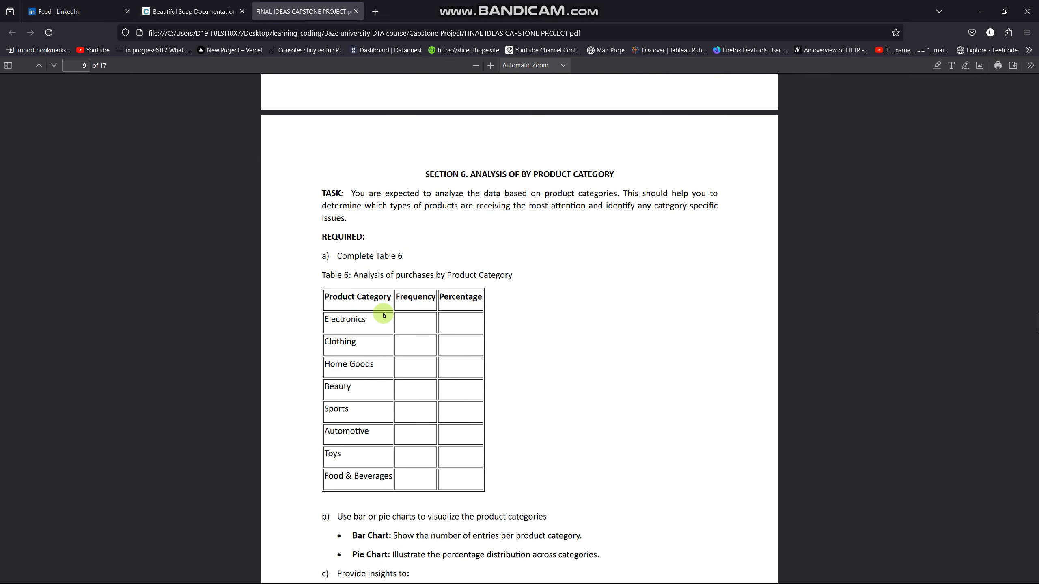